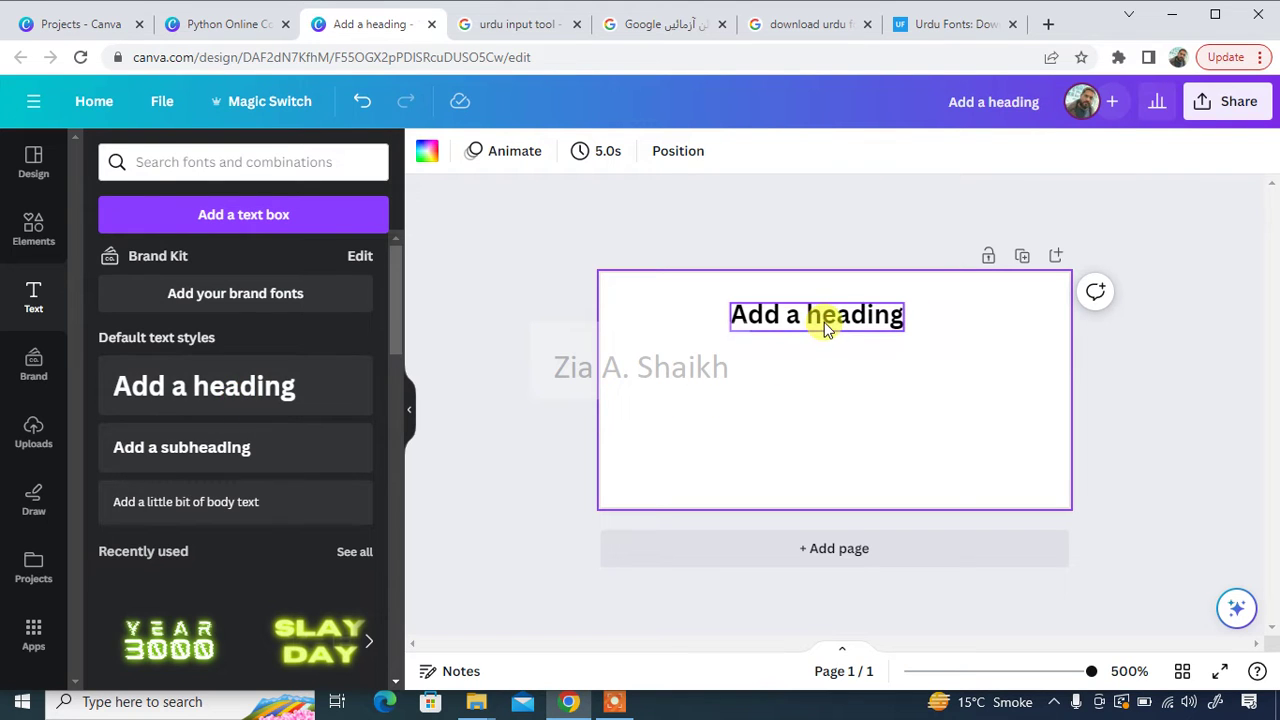
click(922, 328)
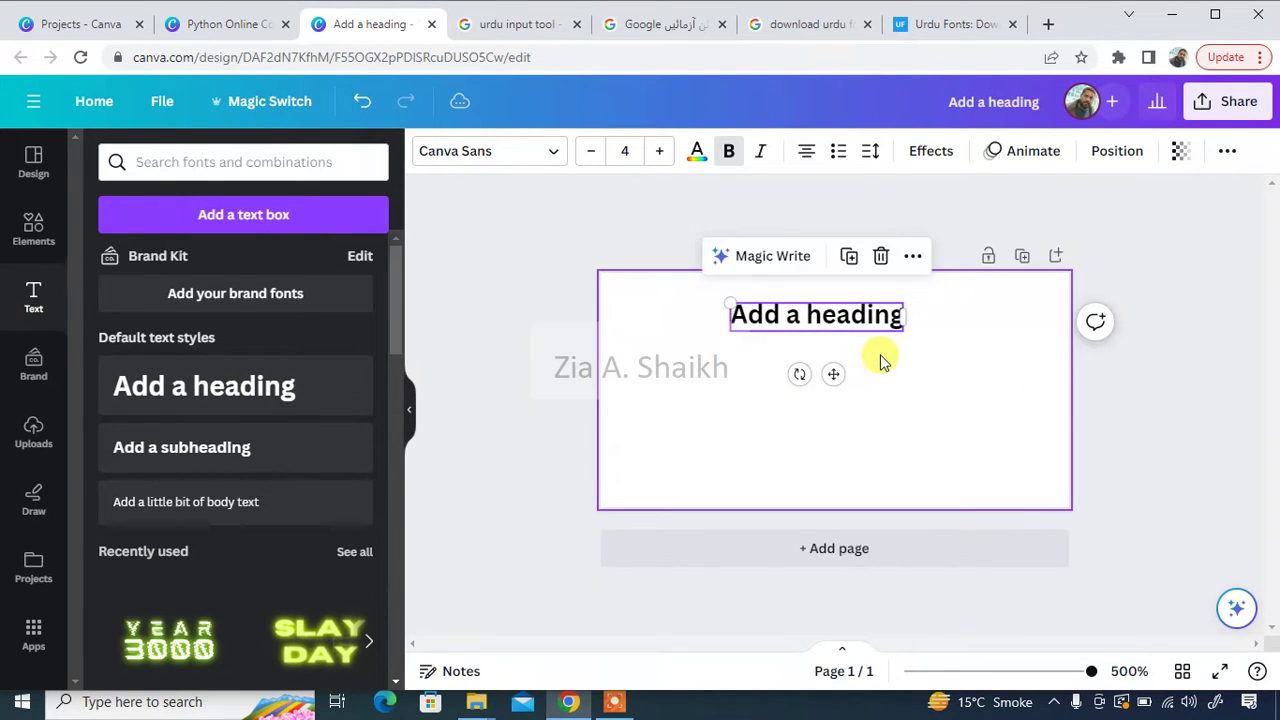
click(888, 358)
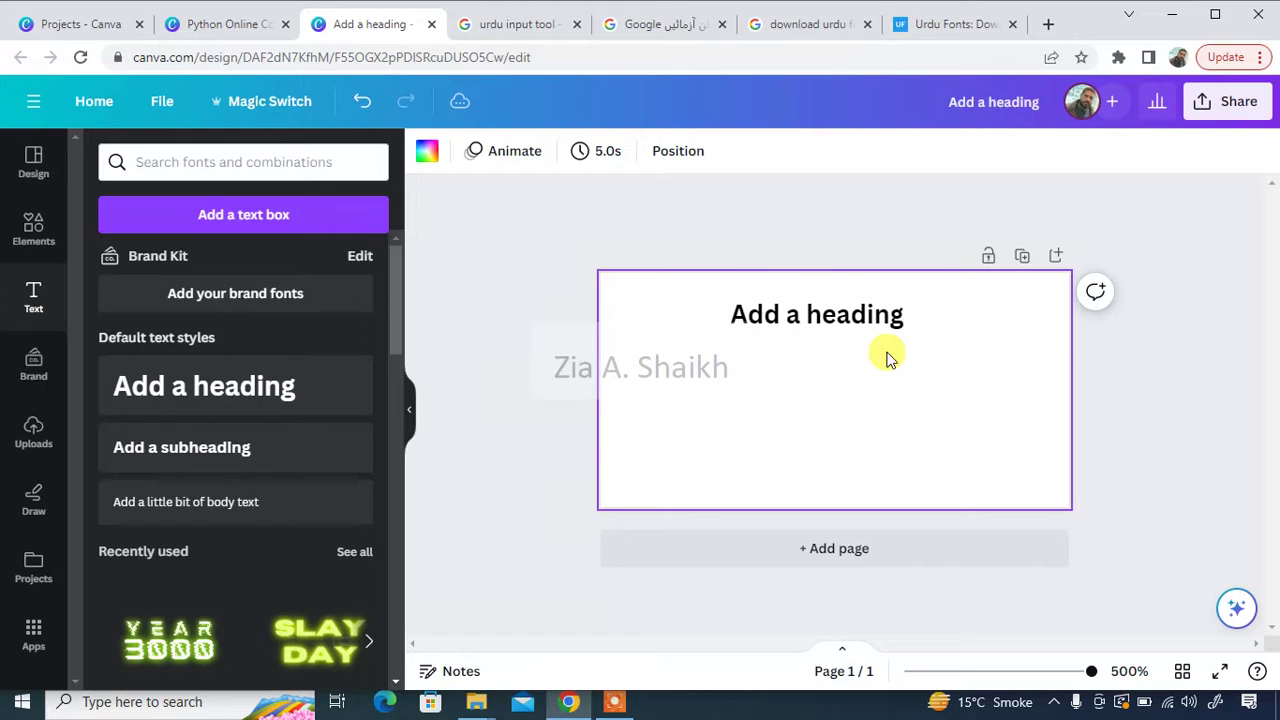
- Switch to the Google Input Tools try-it page and write the Urdu word میں in the text area
click(528, 25)
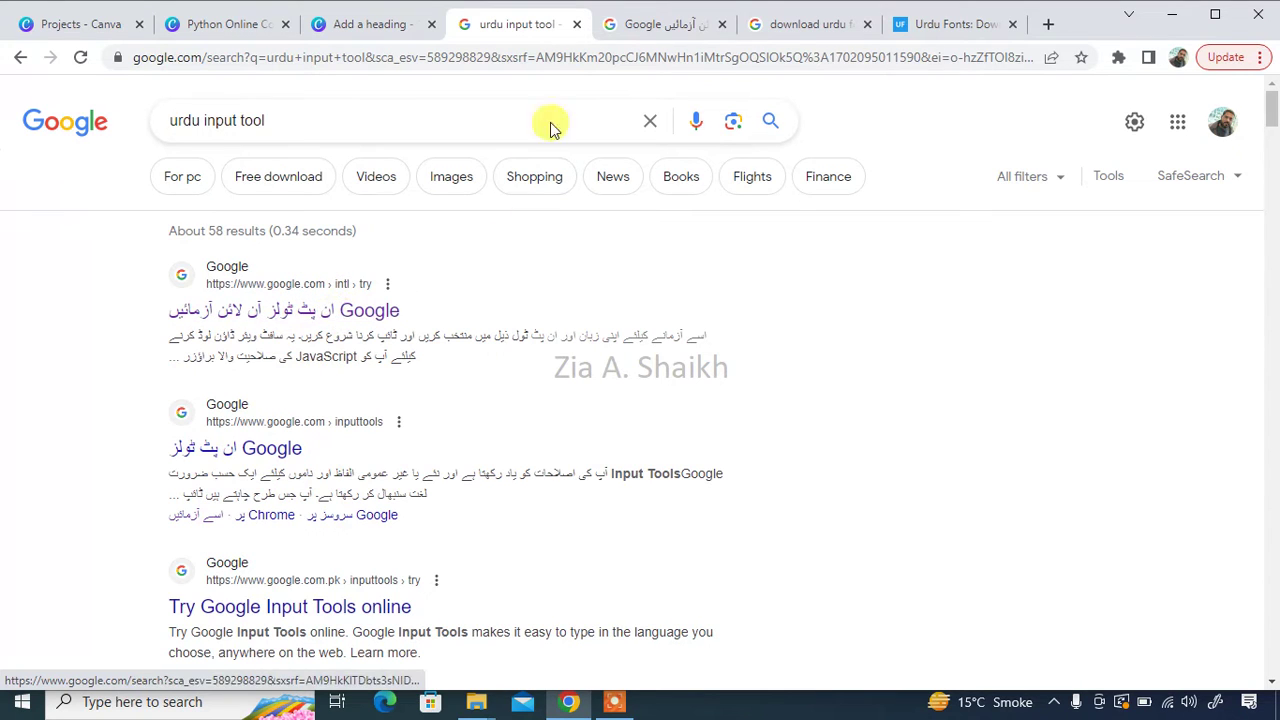
click(645, 24)
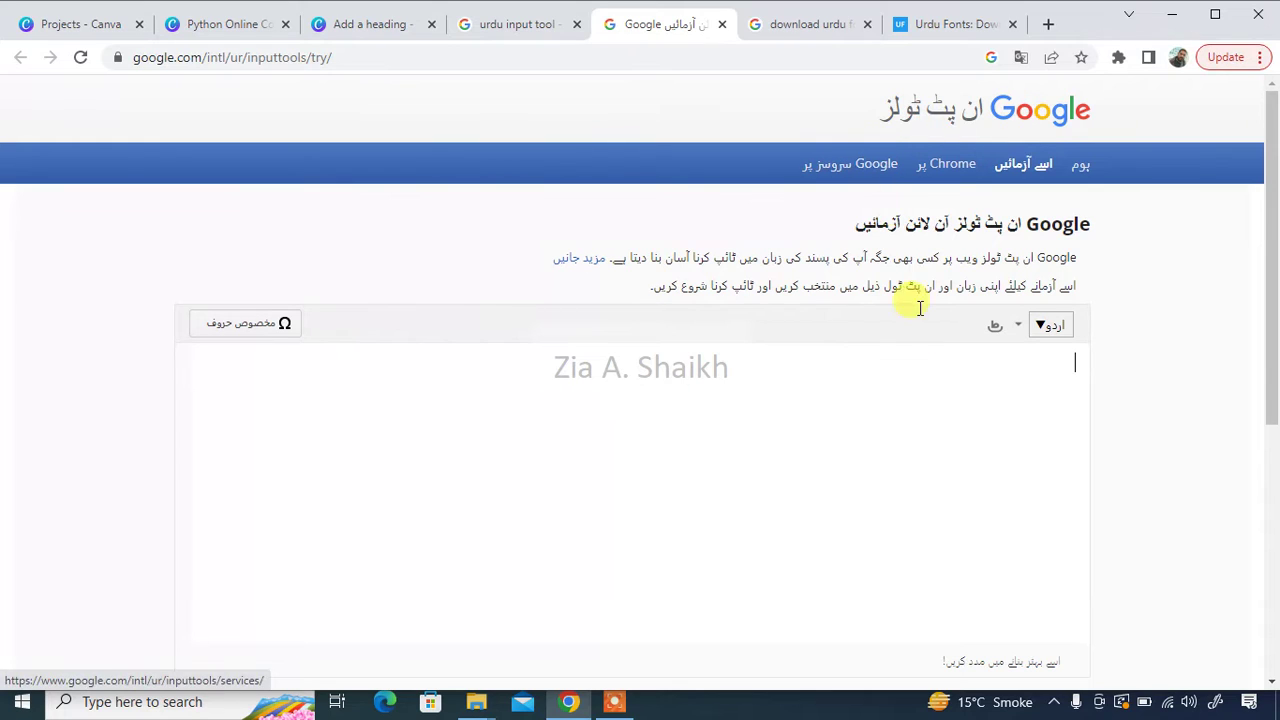
click(971, 390)
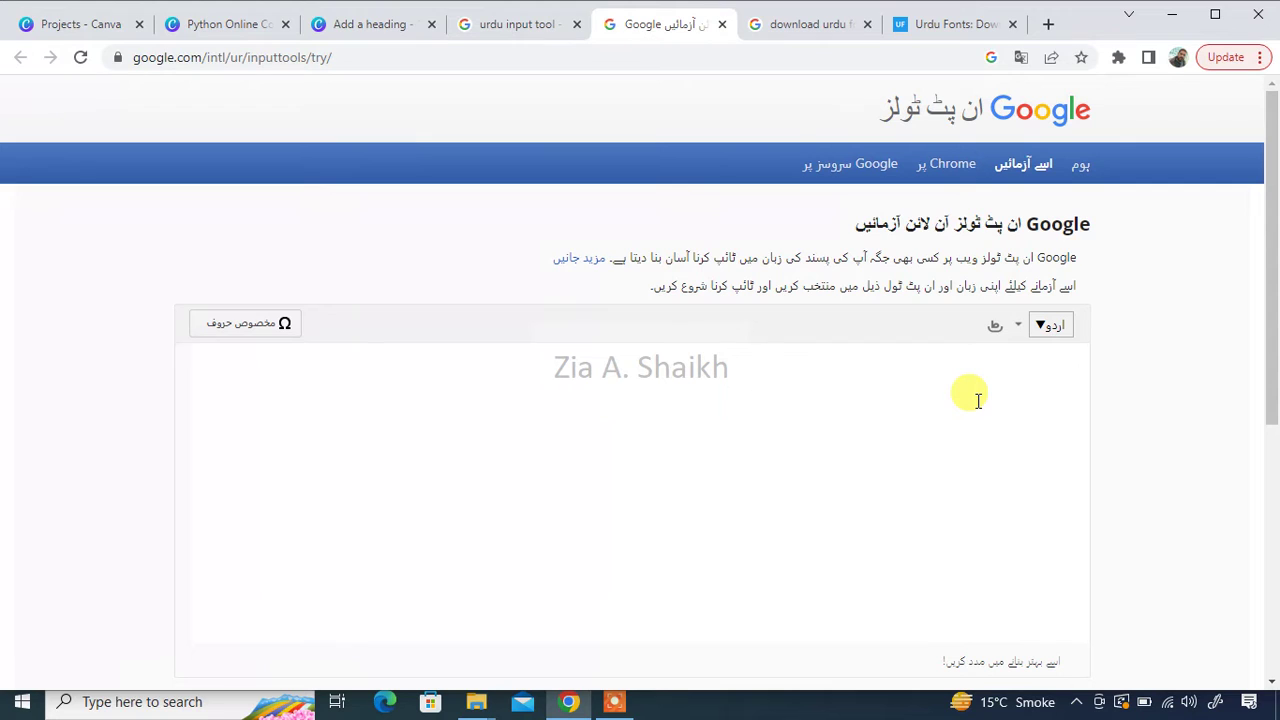
text(men)
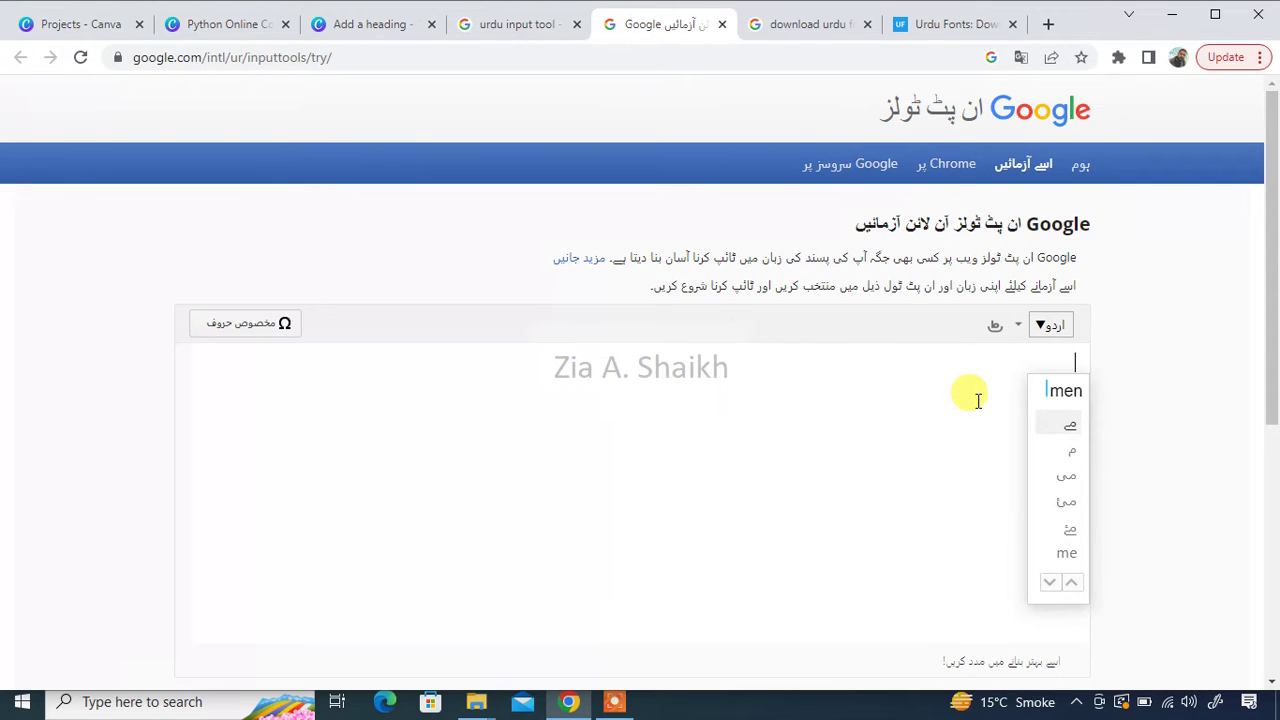
key(BackSpace)
key(BackSpace)
text(en)
key(Escape)
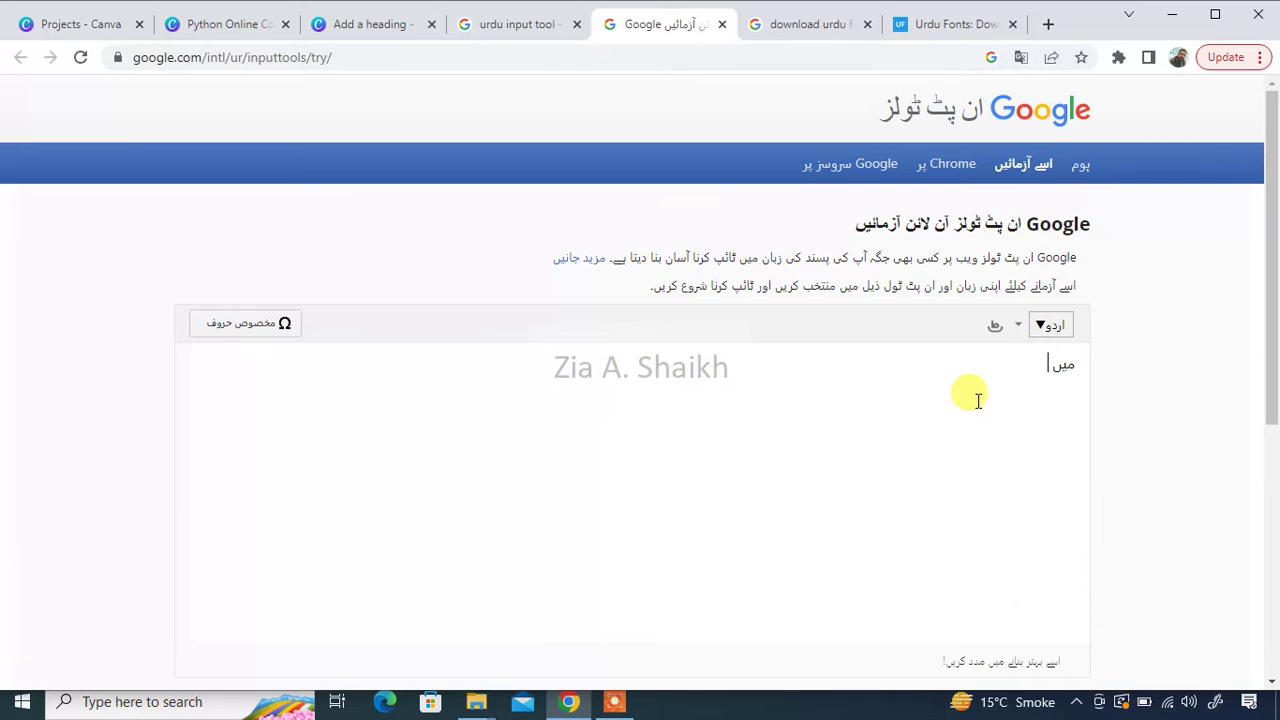
- Continue the Urdu sentence with اردو لکھ سکتا ہوں . شکریہ using phonetic transliteration
text(urdu a)
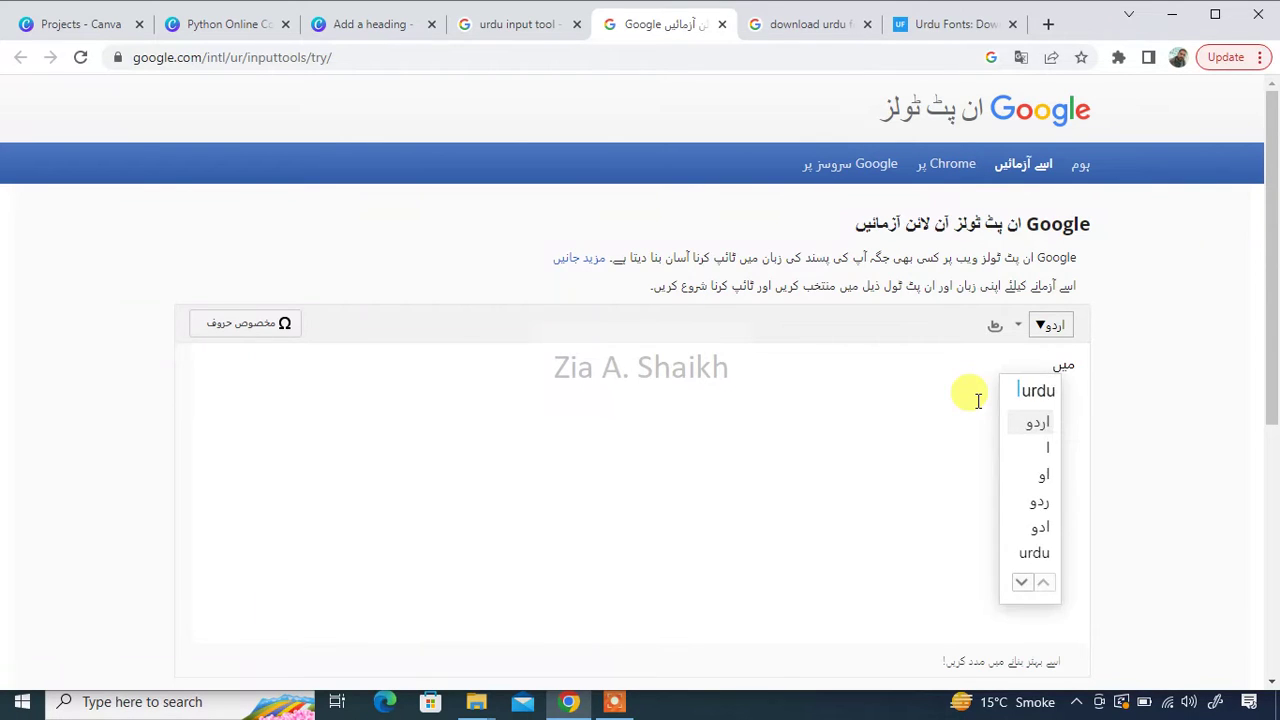
text(ikh sakt)
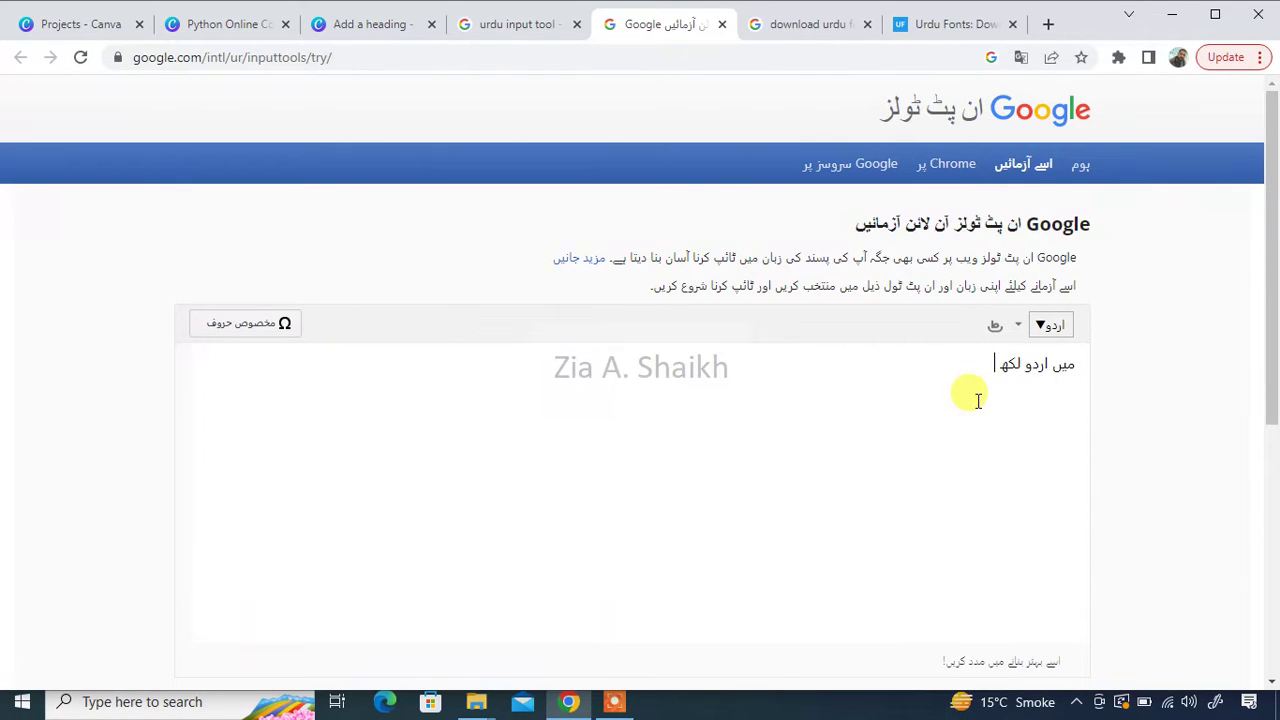
text(a )
text(hon)
text( .shukriy)
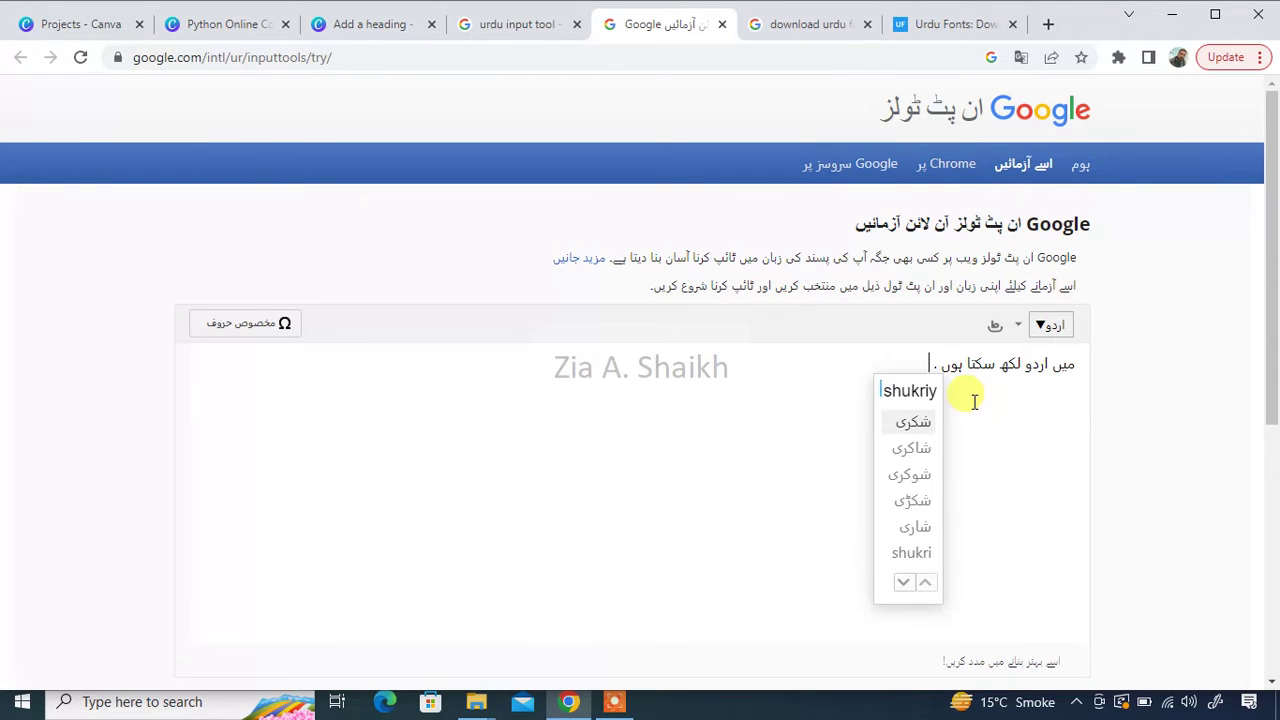
text(a)
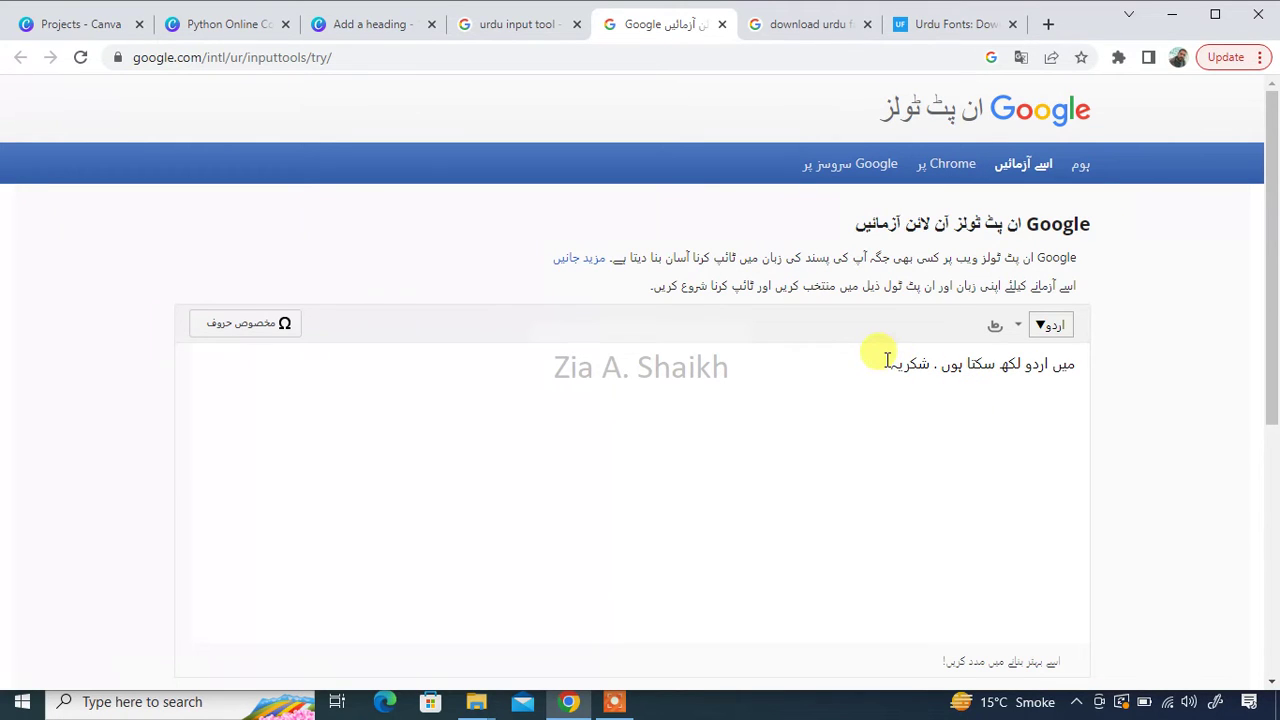
- Copy the complete Urdu sentence from the Input Tools text area
drag(886, 363, 1056, 364)
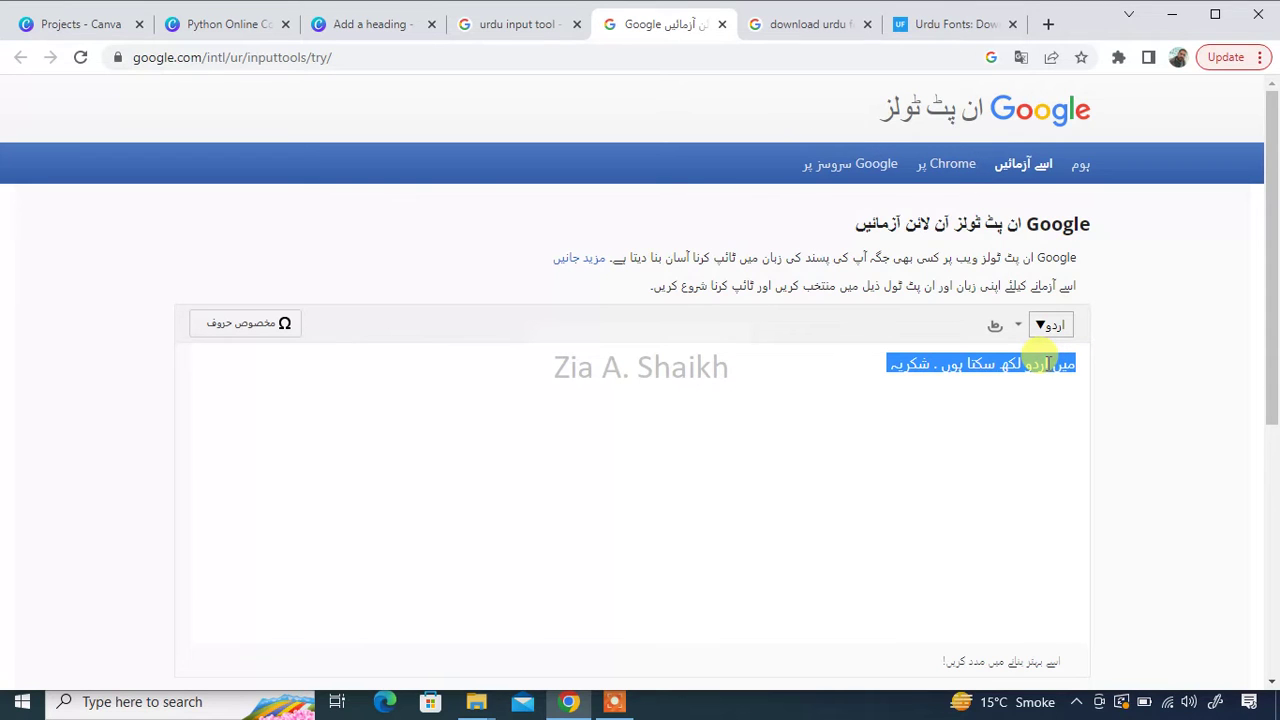
right_click(1047, 363)
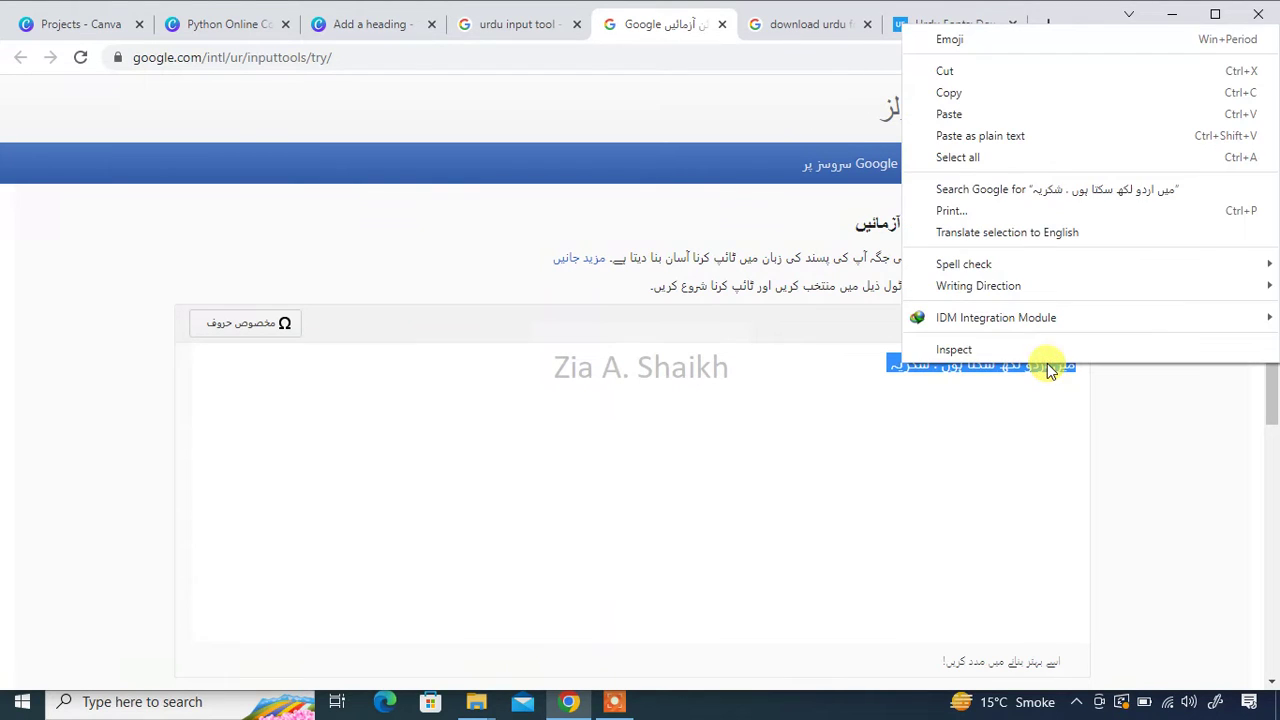
click(946, 92)
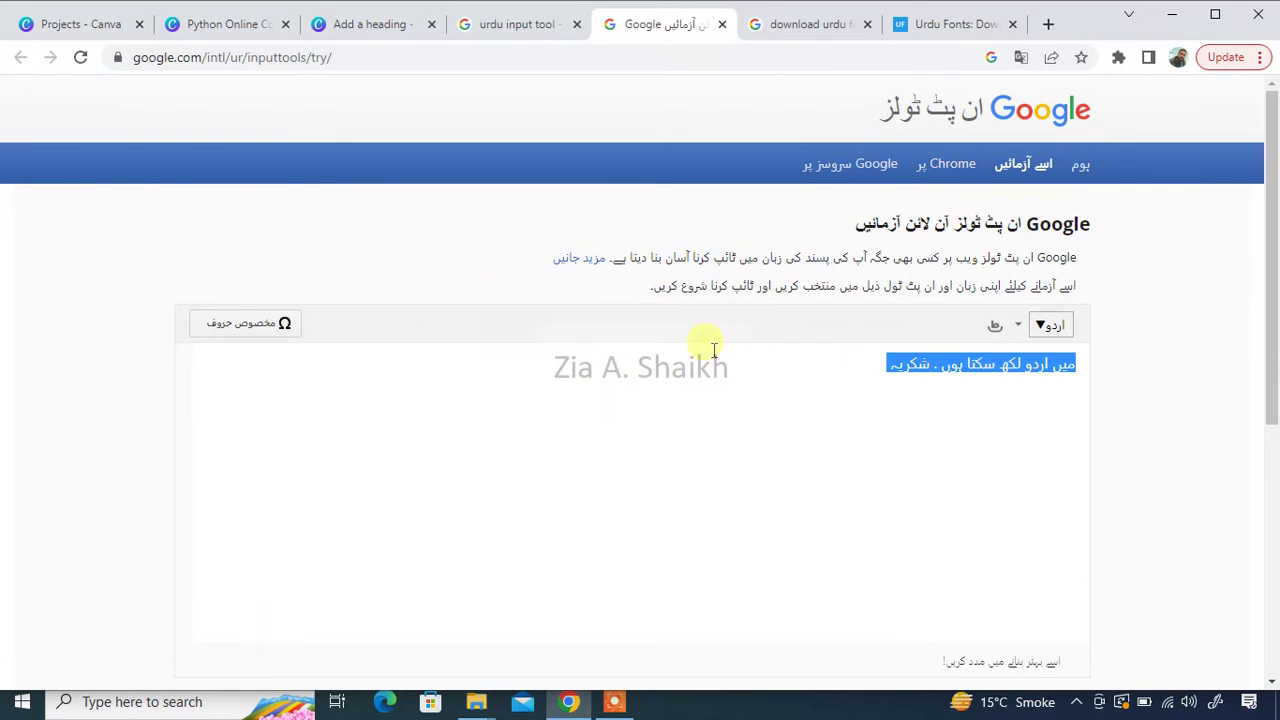
- Switch to the Canva design and replace the "Add a heading" text with the copied Urdu sentence
click(342, 26)
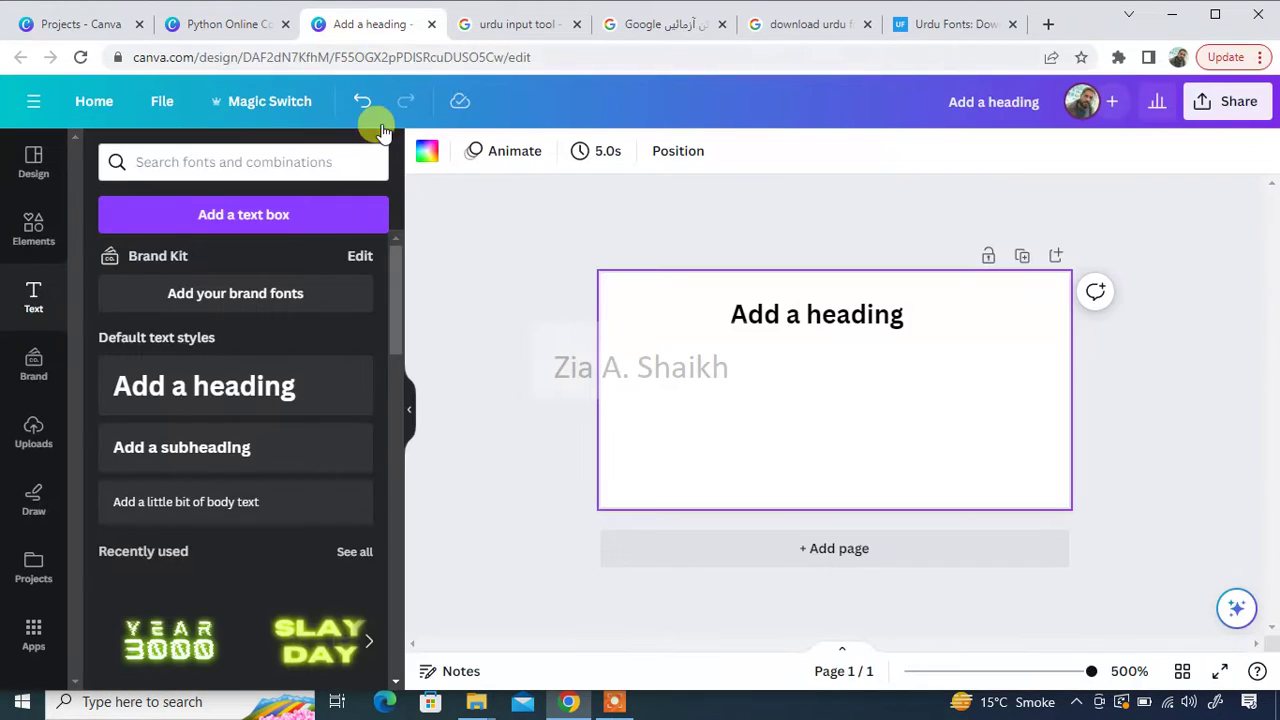
click(880, 314)
click(868, 316)
double_click(868, 316)
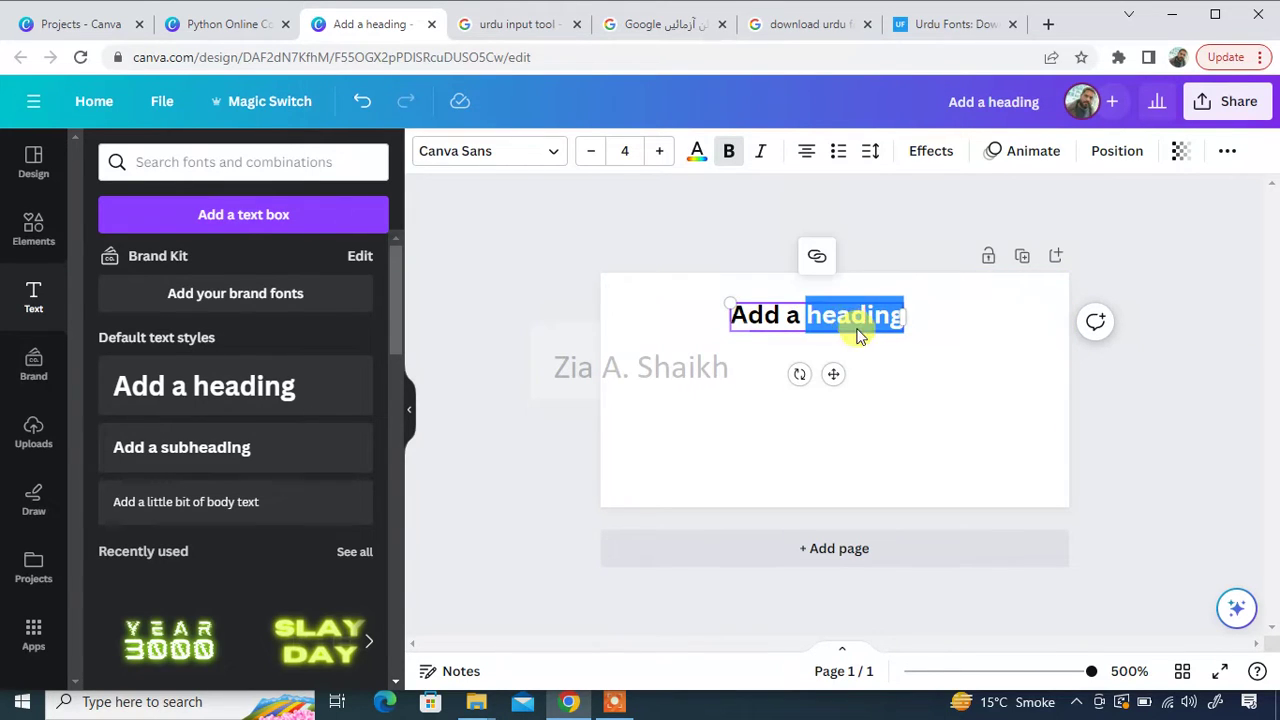
key(BackSpace)
key(BackSpace)
key(BackSpace)
key(BackSpace)
key(BackSpace)
key(BackSpace)
key(BackSpace)
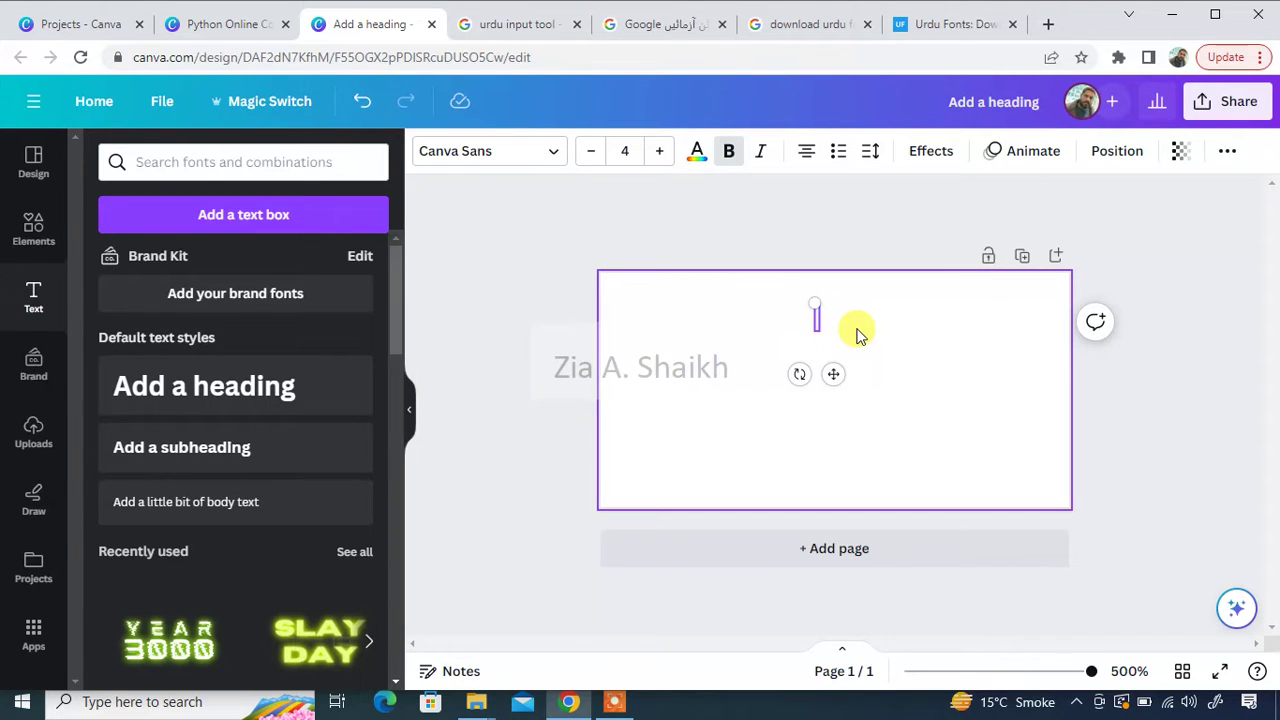
key(ctrl+v)
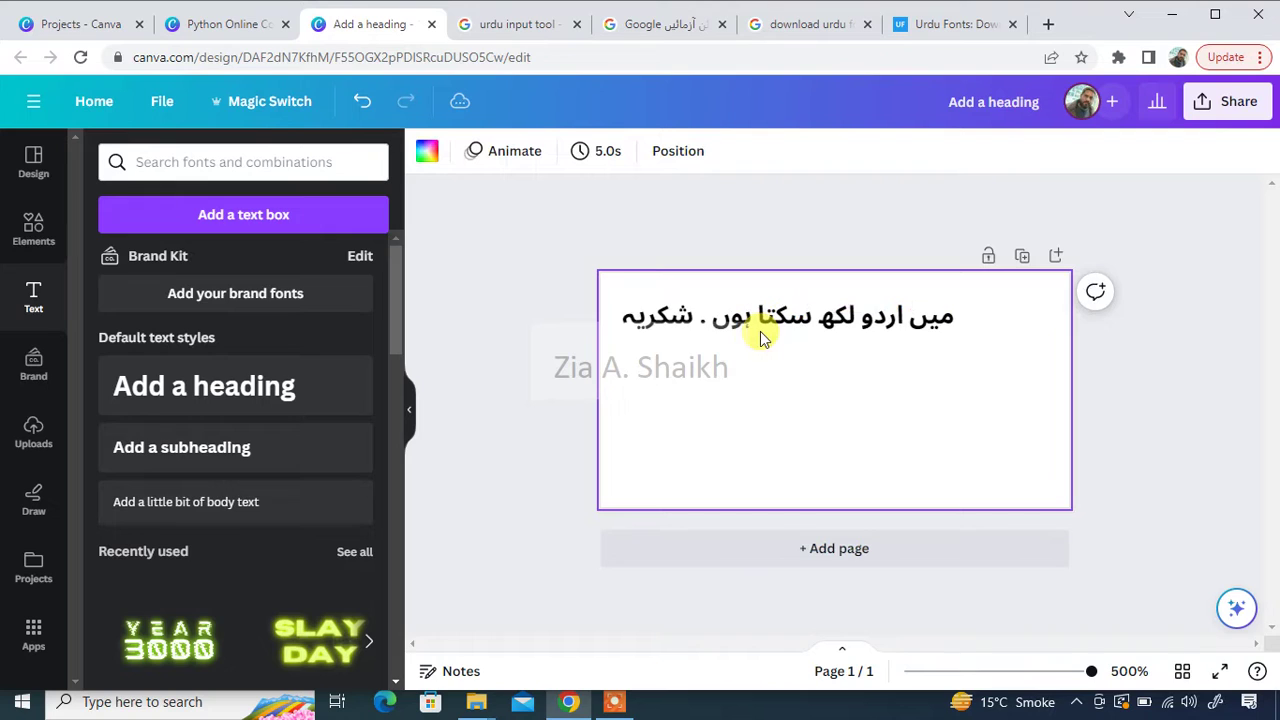
- Enlarge the Urdu text to size 5.4 and position it centred on two lines near the top of the page
click(838, 316)
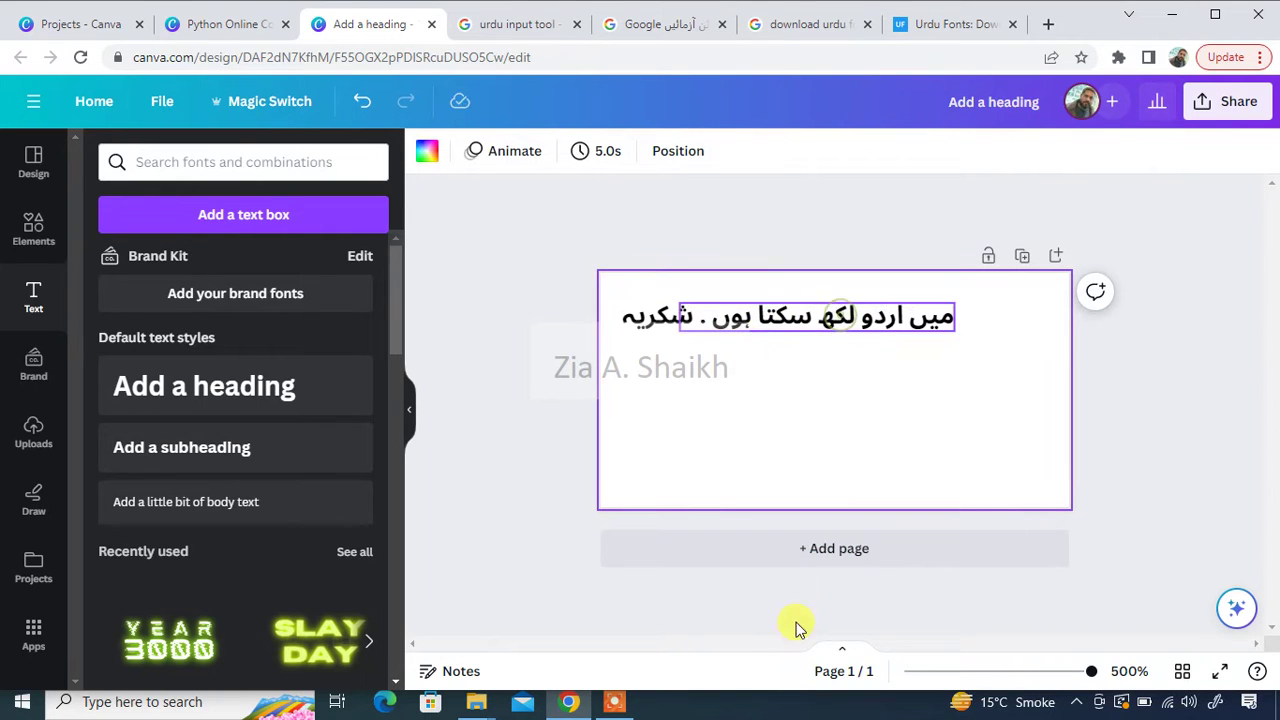
click(806, 555)
click(940, 421)
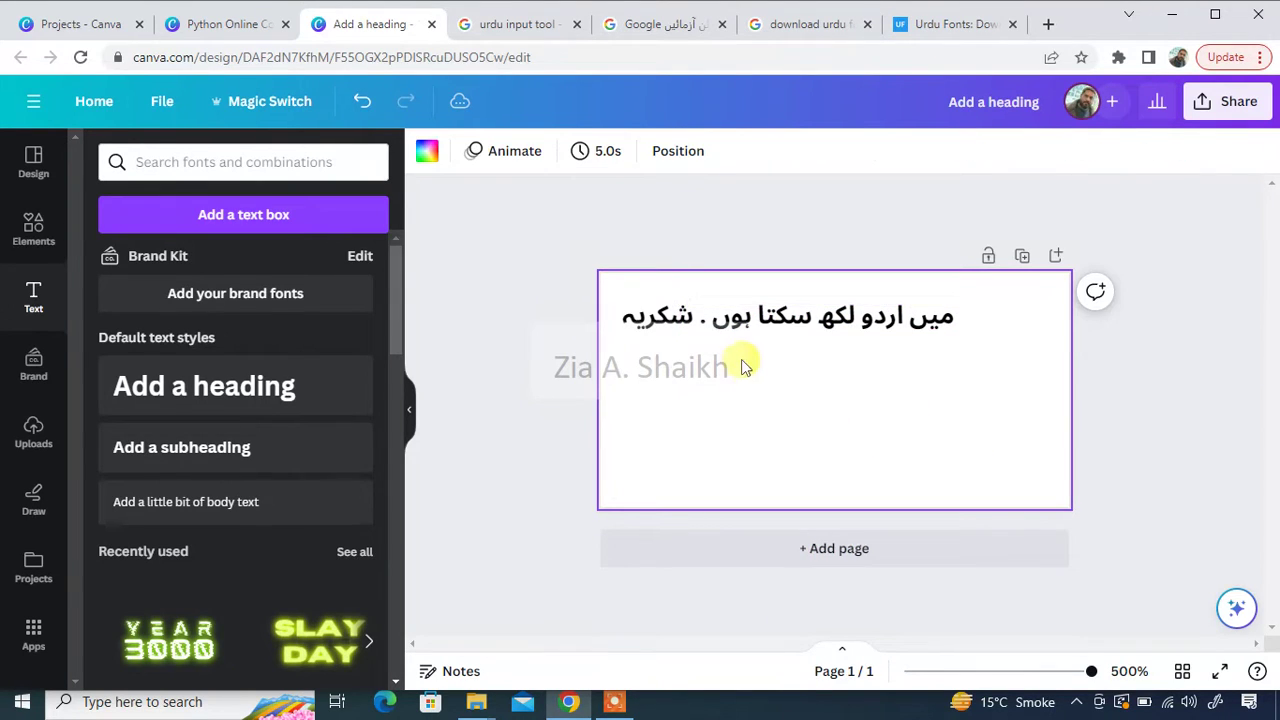
drag(790, 318, 885, 310)
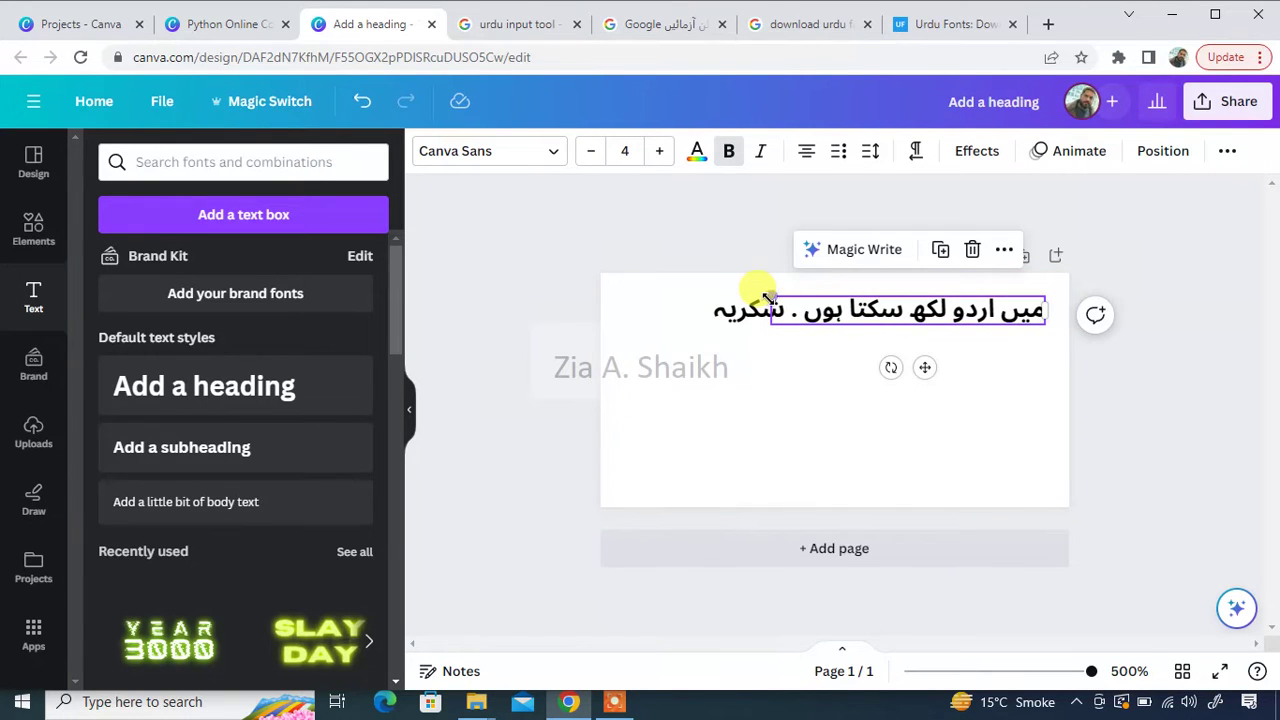
drag(717, 300, 678, 292)
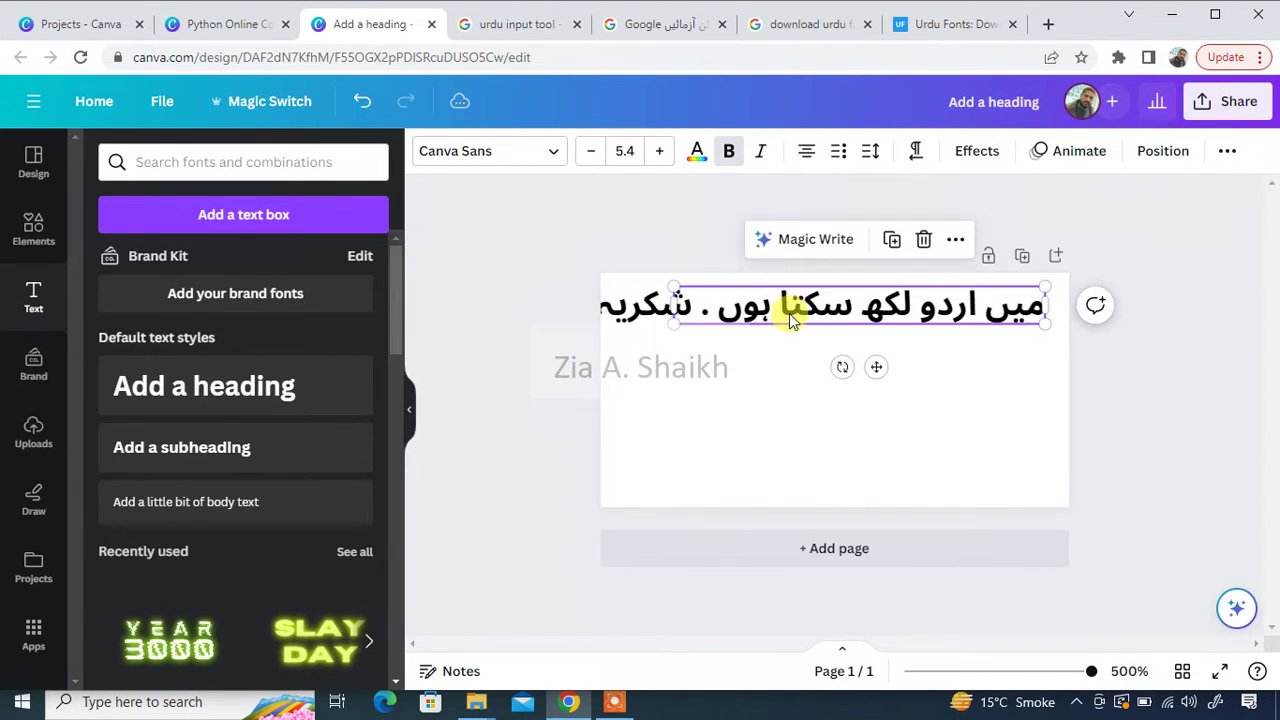
click(787, 488)
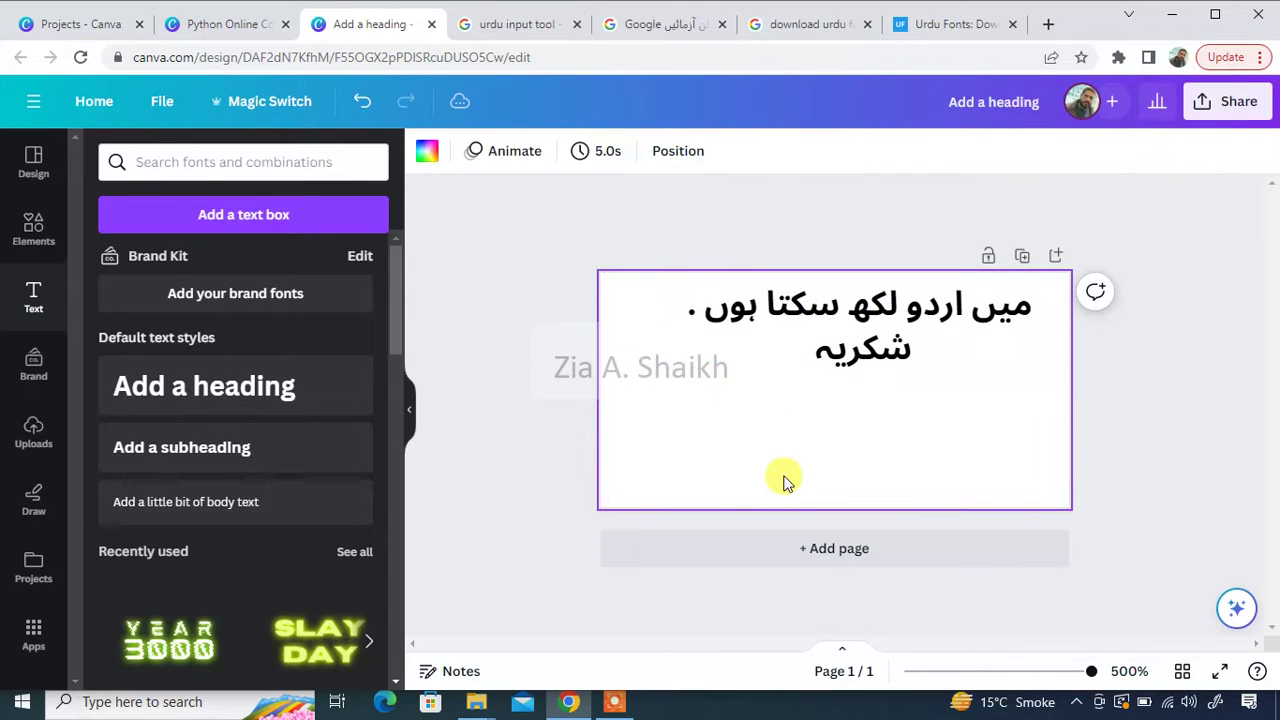
drag(960, 351, 931, 337)
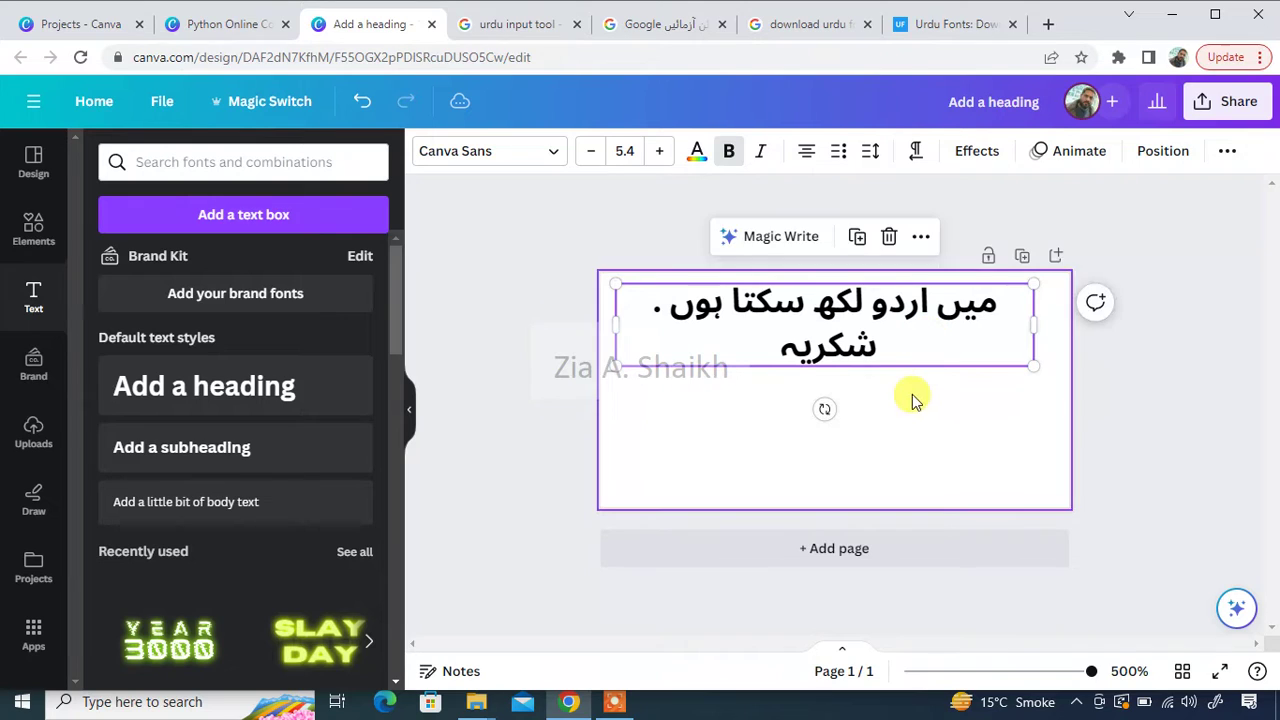
click(953, 484)
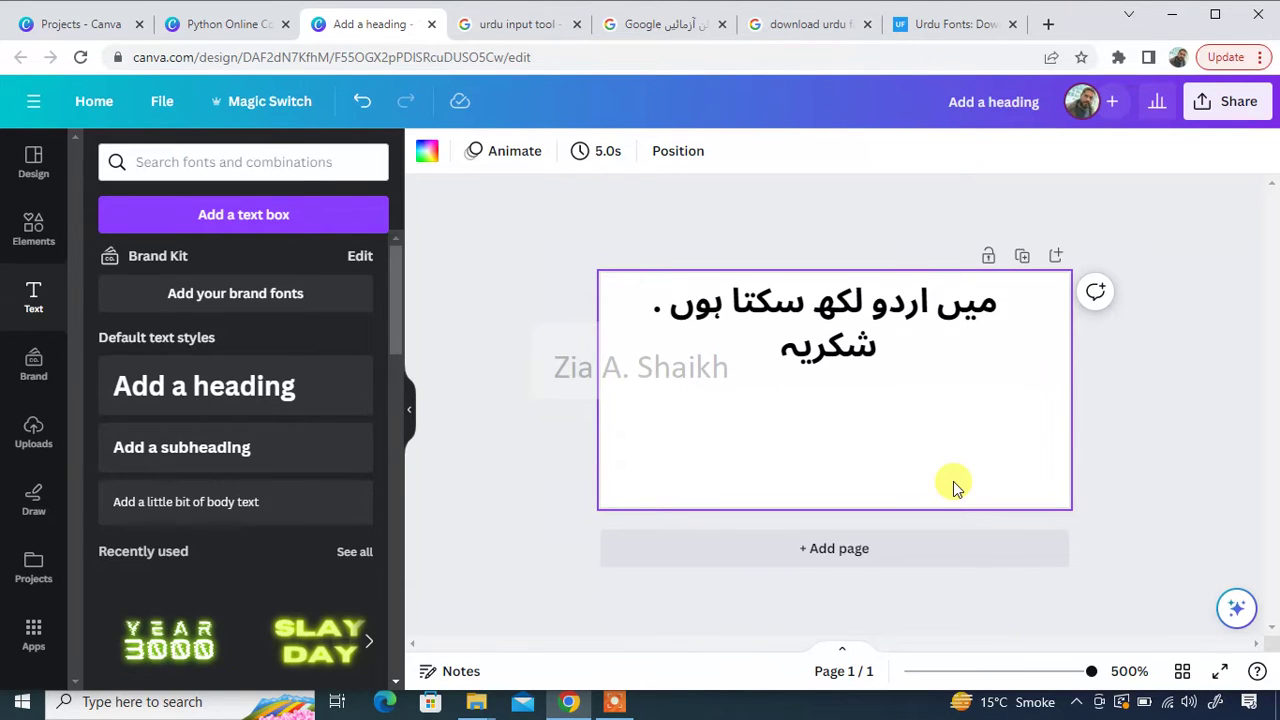
- Switch to the Urdu Fonts website, dismiss the advertisement and view the Jameel Noori Nastaleeq Kasheeda font entry
click(925, 30)
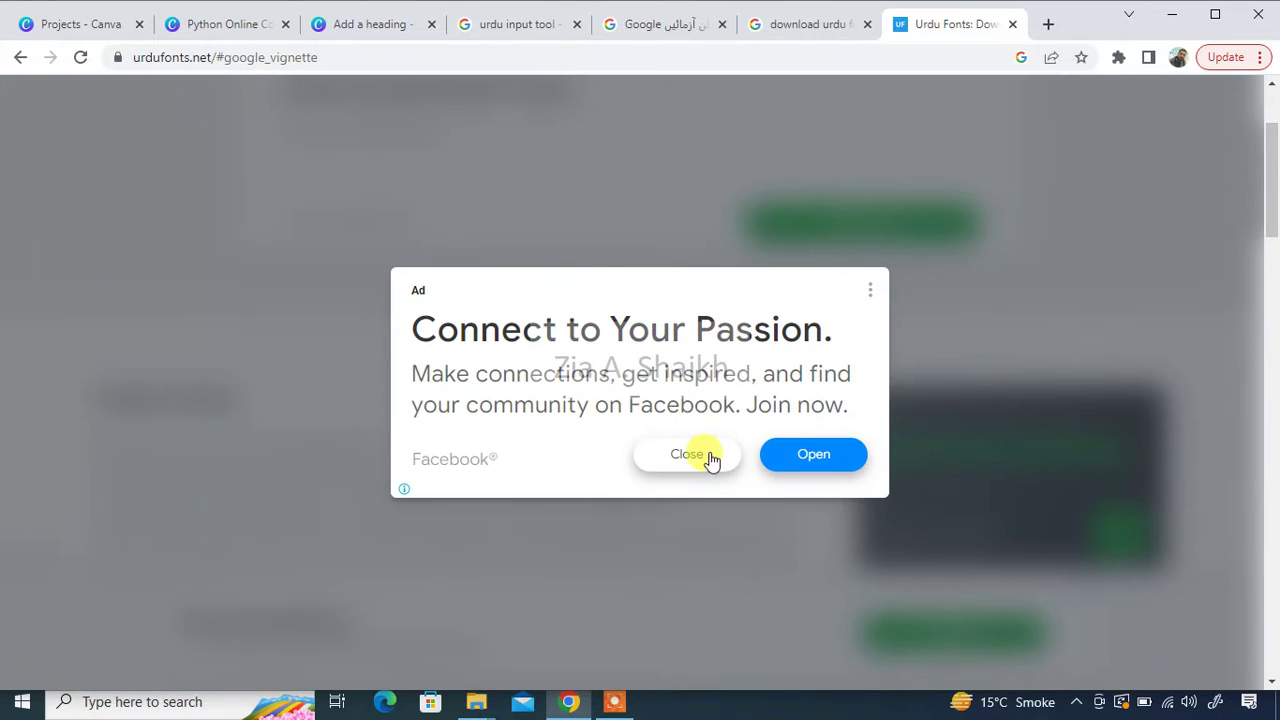
click(702, 458)
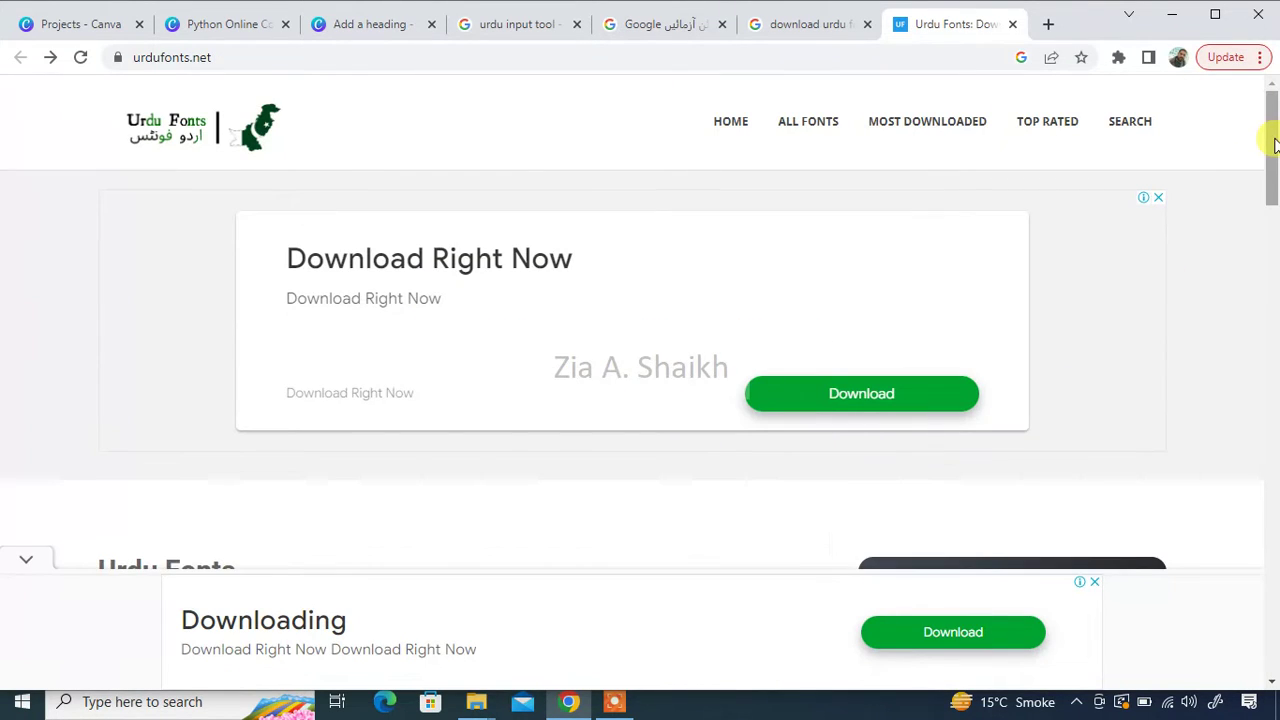
scroll(1275, 145, down, 5)
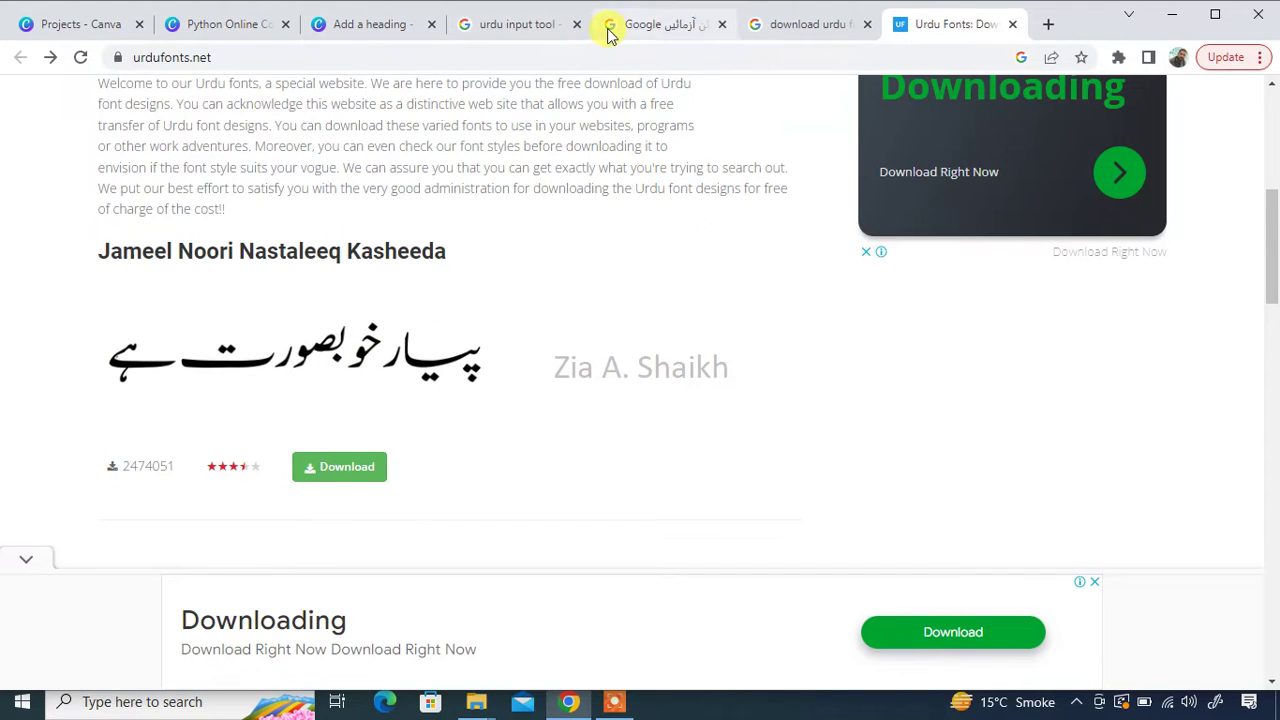
- Check the Google results for "download urdu fonts" and return to the Urdu Fonts site to look through its available fonts
click(358, 22)
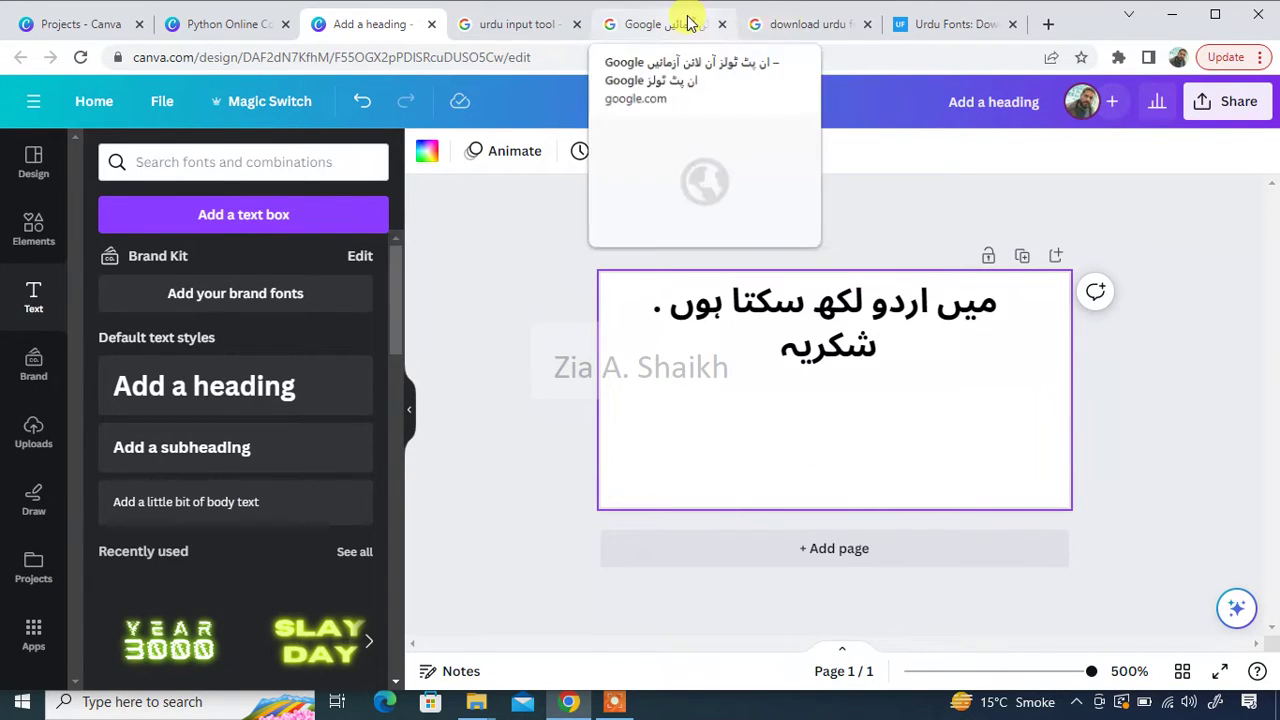
click(795, 22)
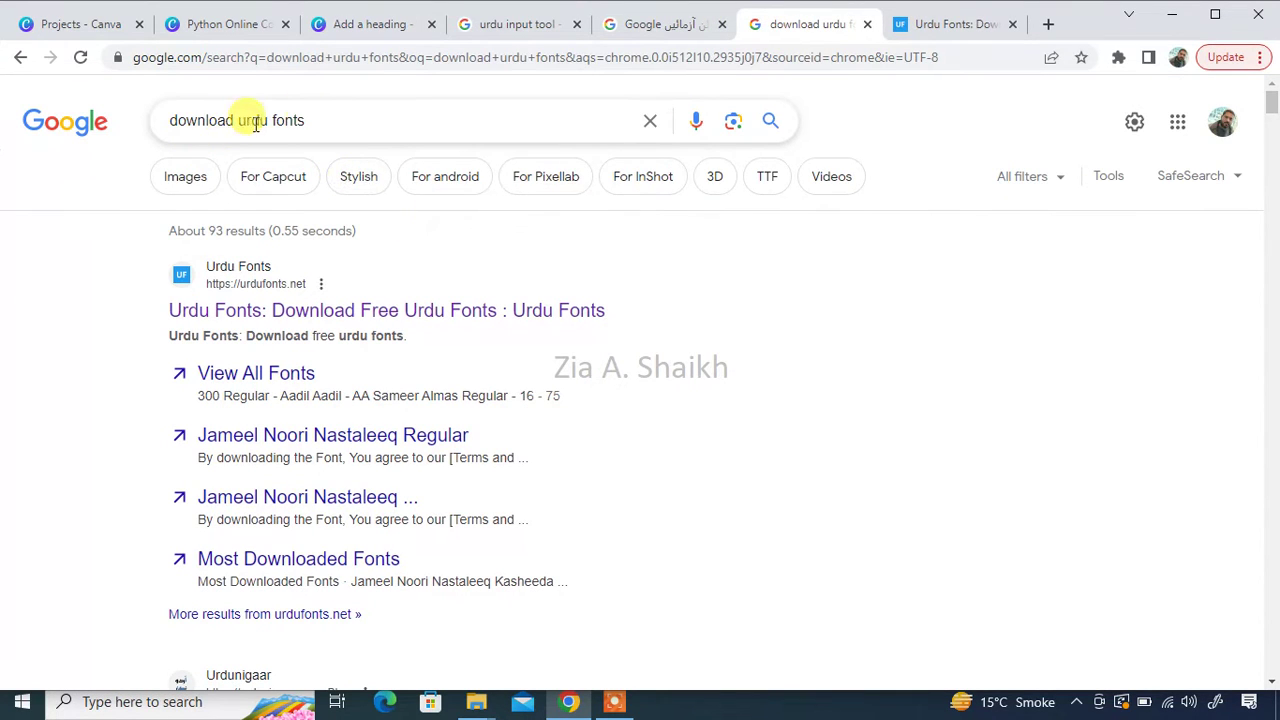
click(350, 118)
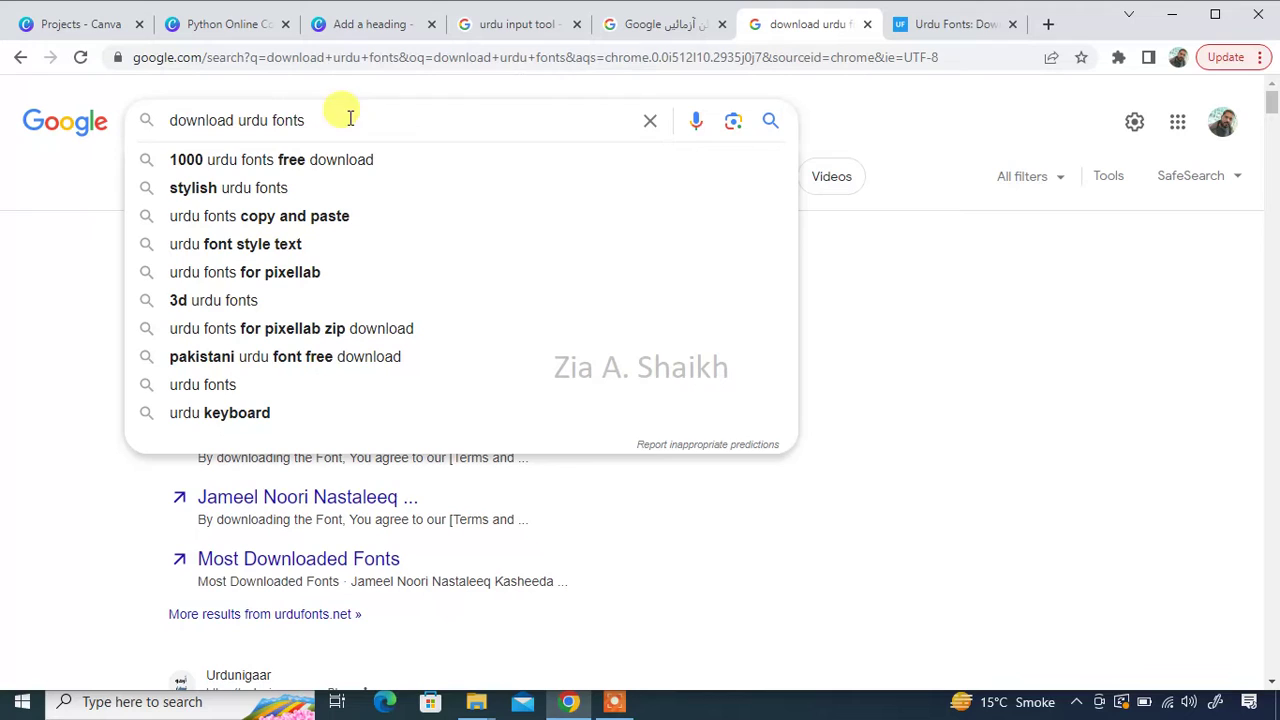
click(43, 289)
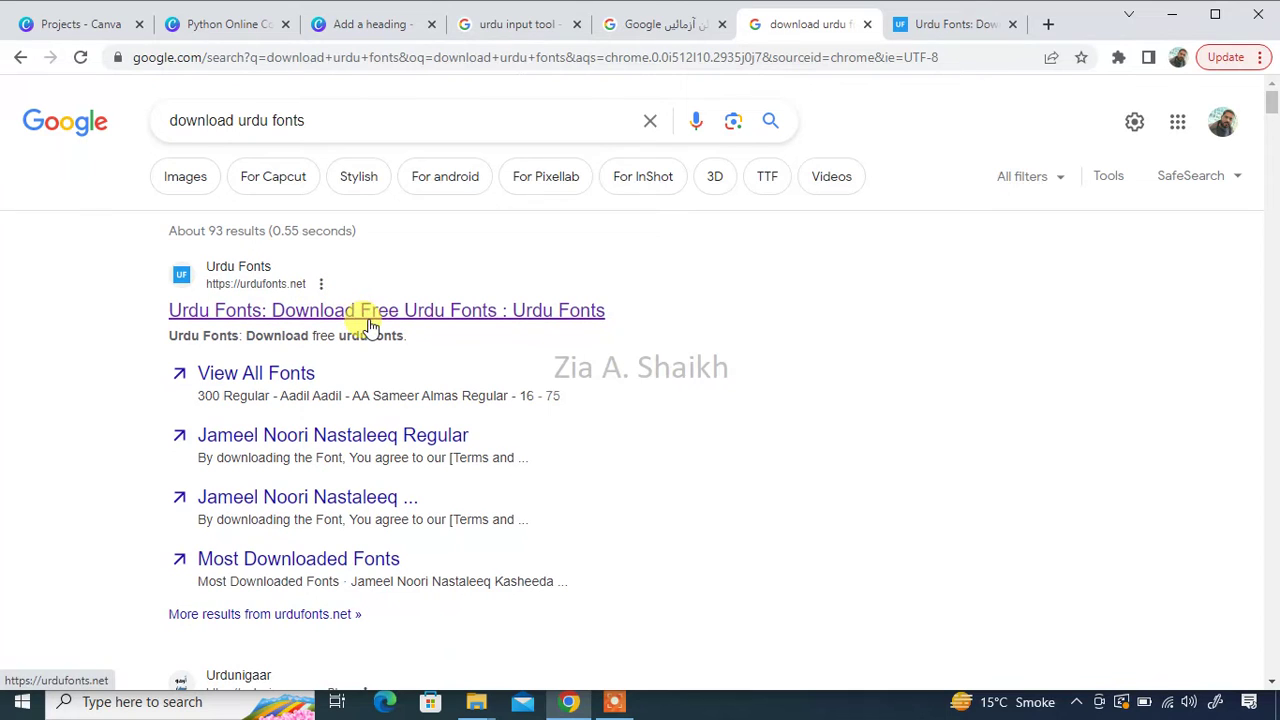
click(943, 25)
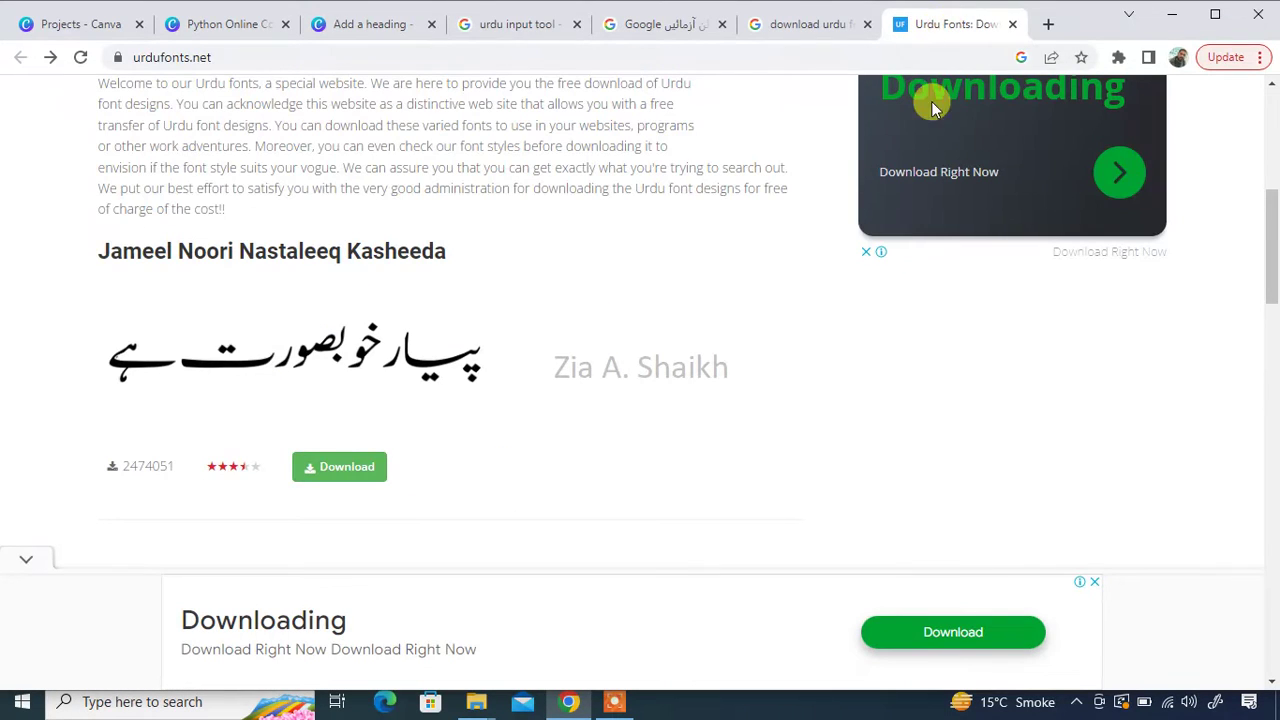
drag(1274, 200, 1277, 60)
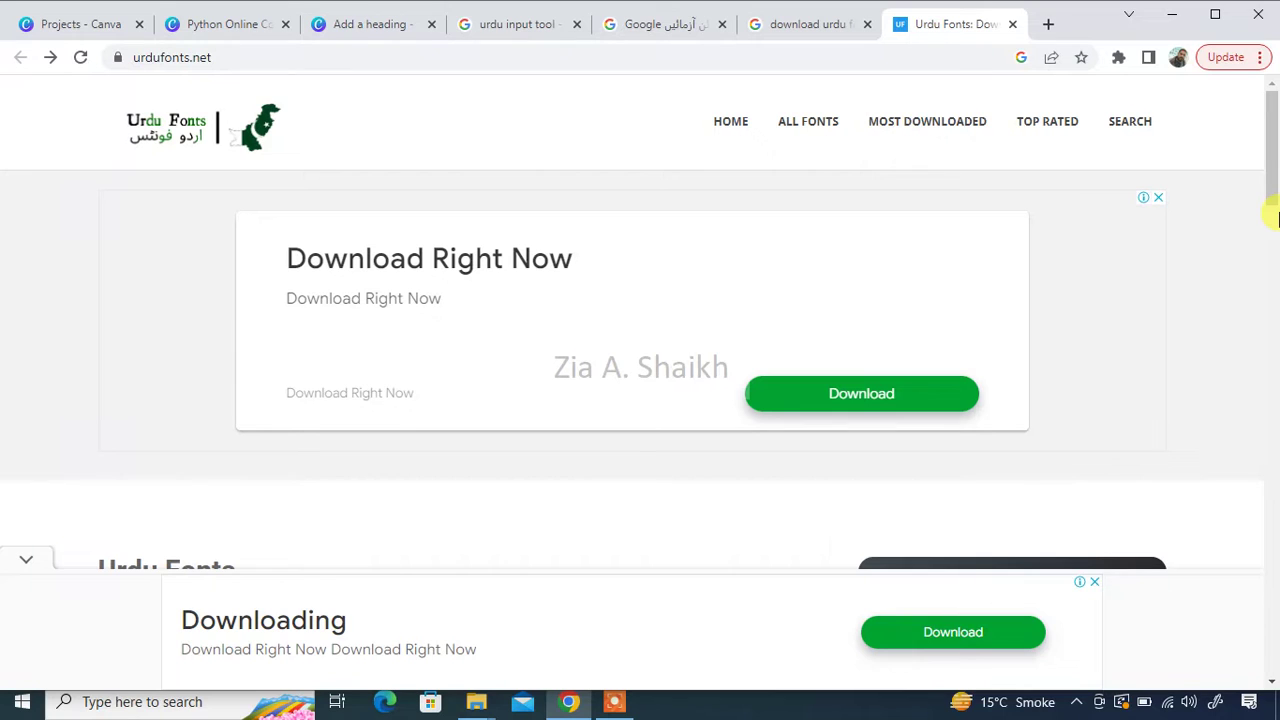
drag(1272, 194, 1274, 295)
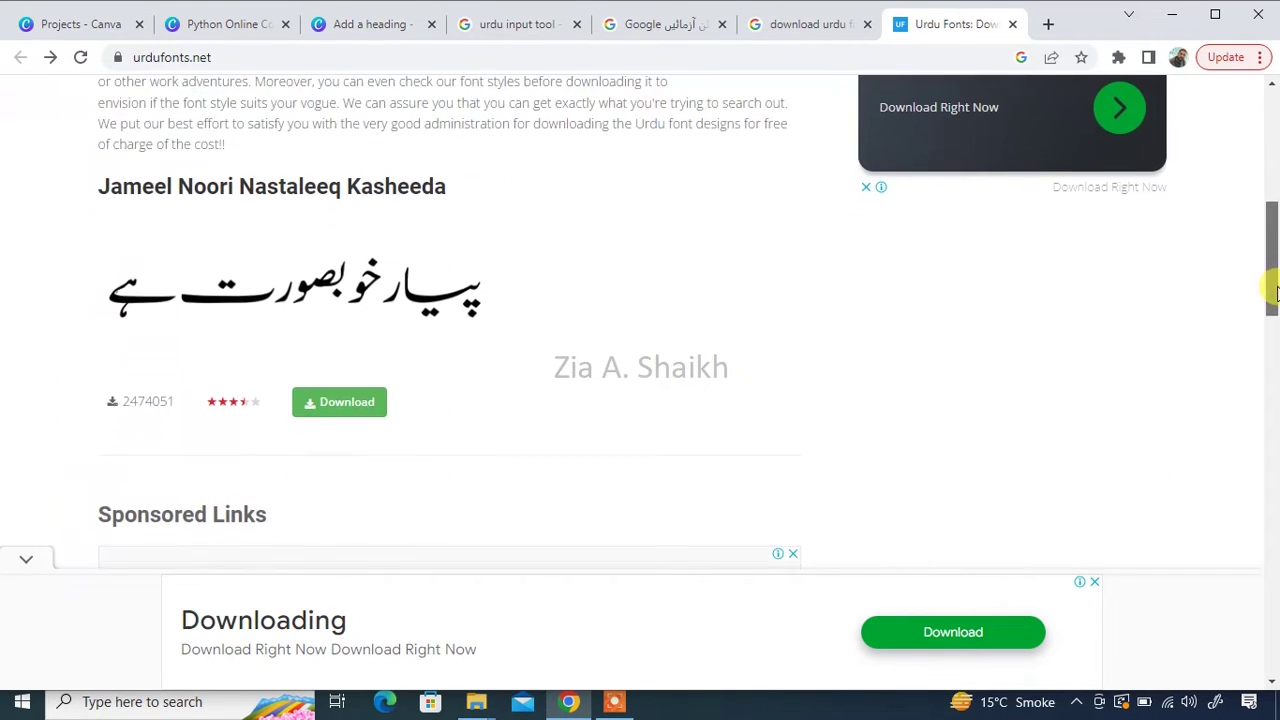
- Open the Jameel Noori Nastaleeq Kasheeda font page and request the font download
click(347, 405)
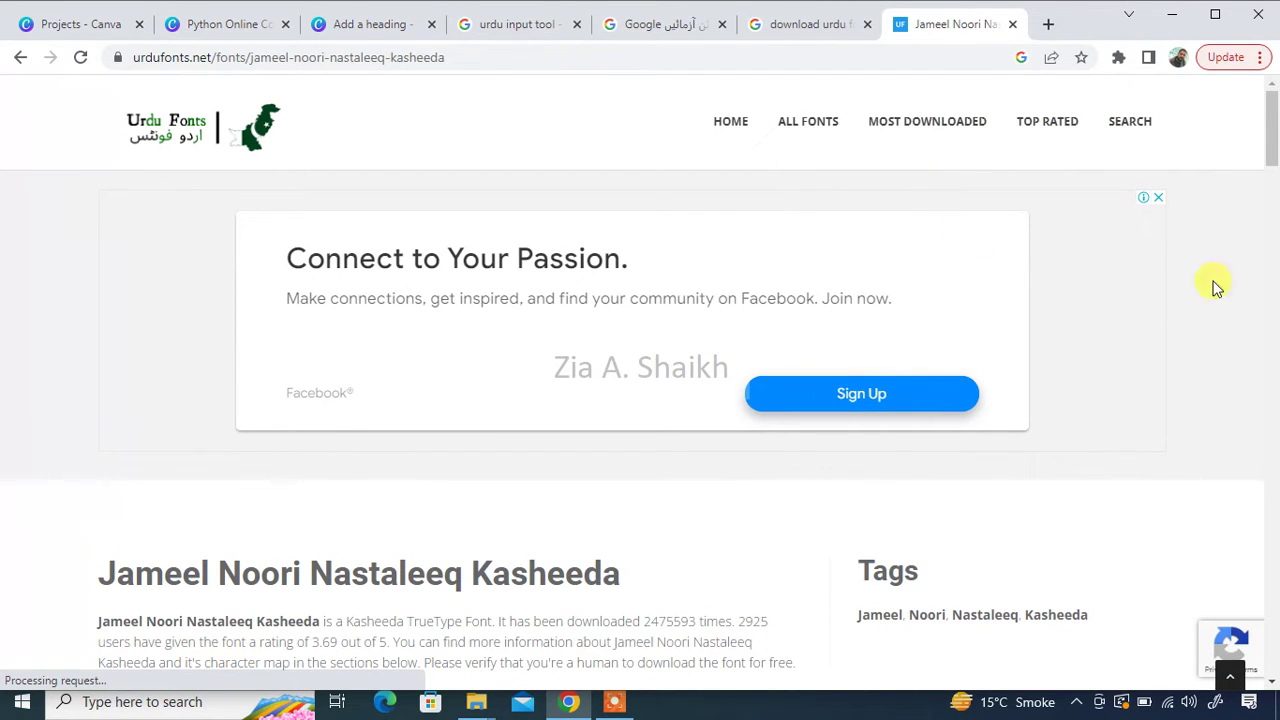
click(1271, 190)
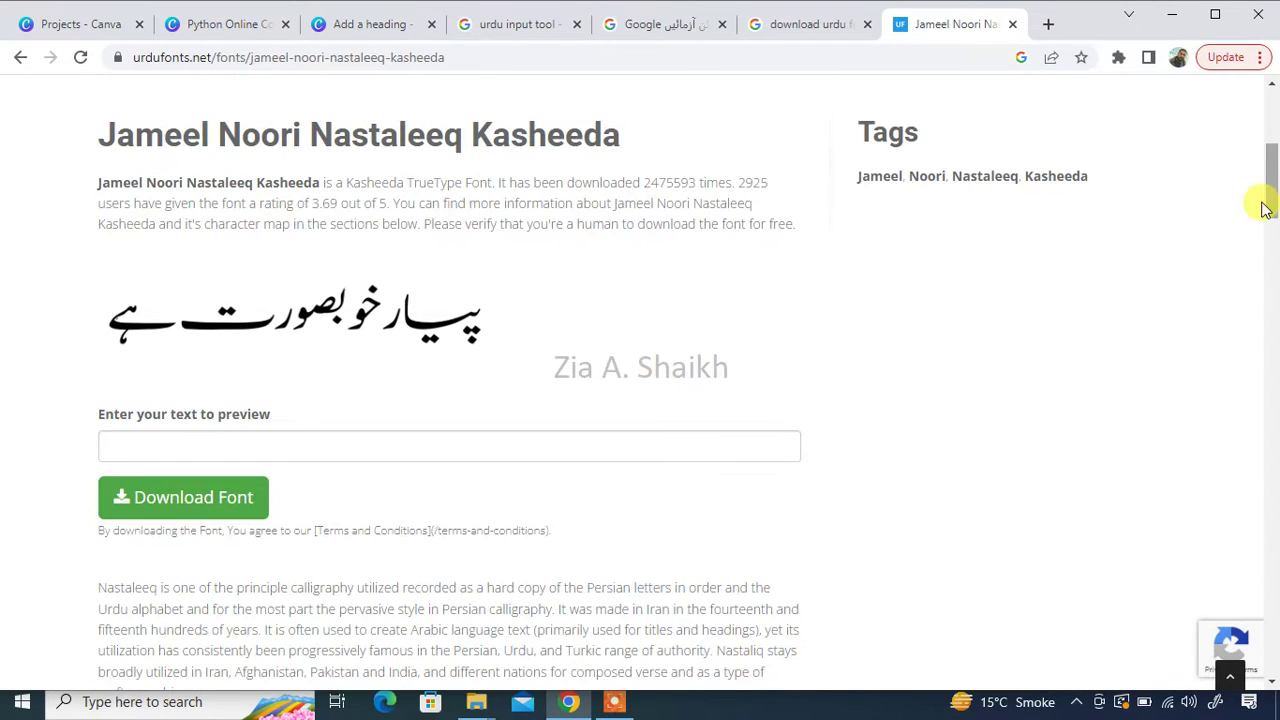
click(205, 503)
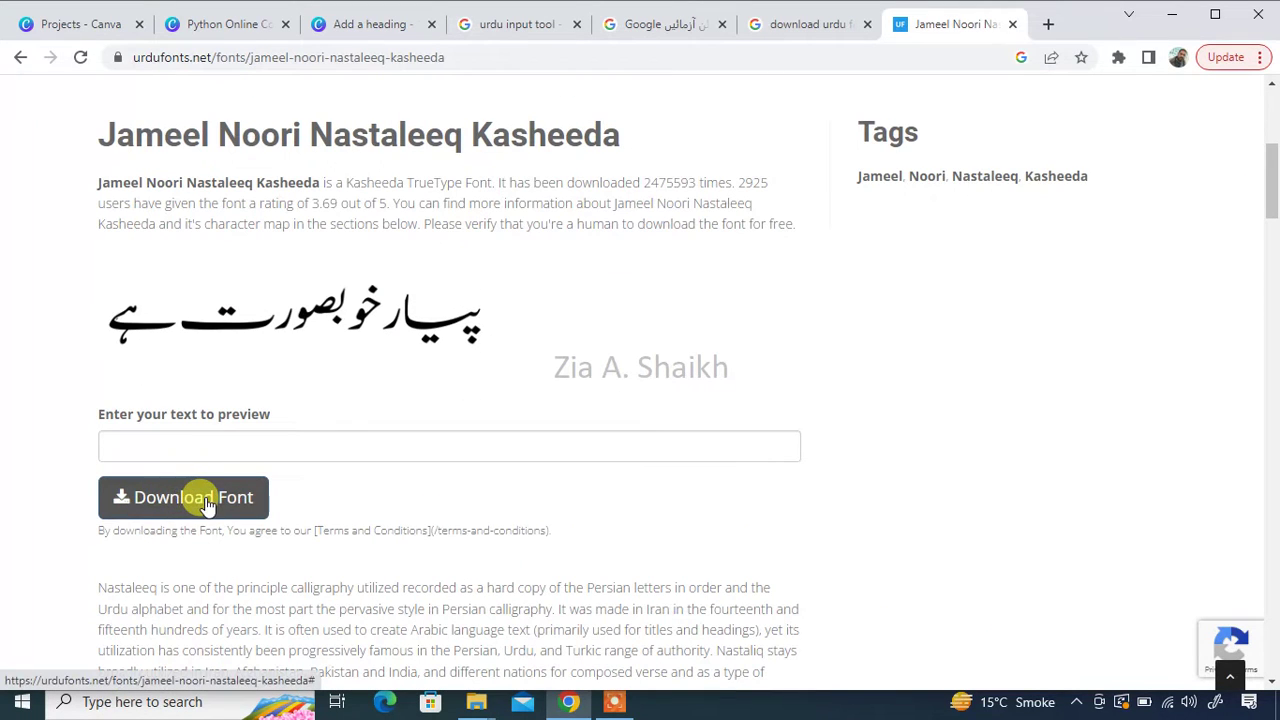
click(180, 443)
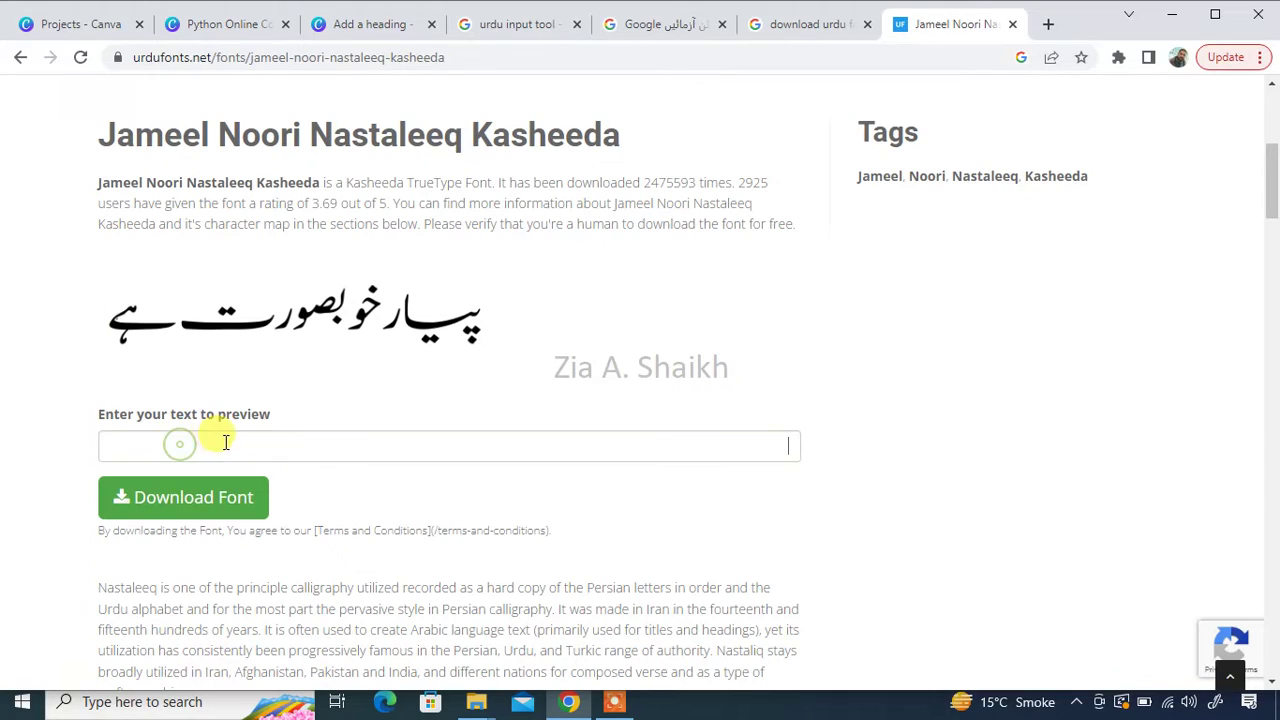
click(250, 502)
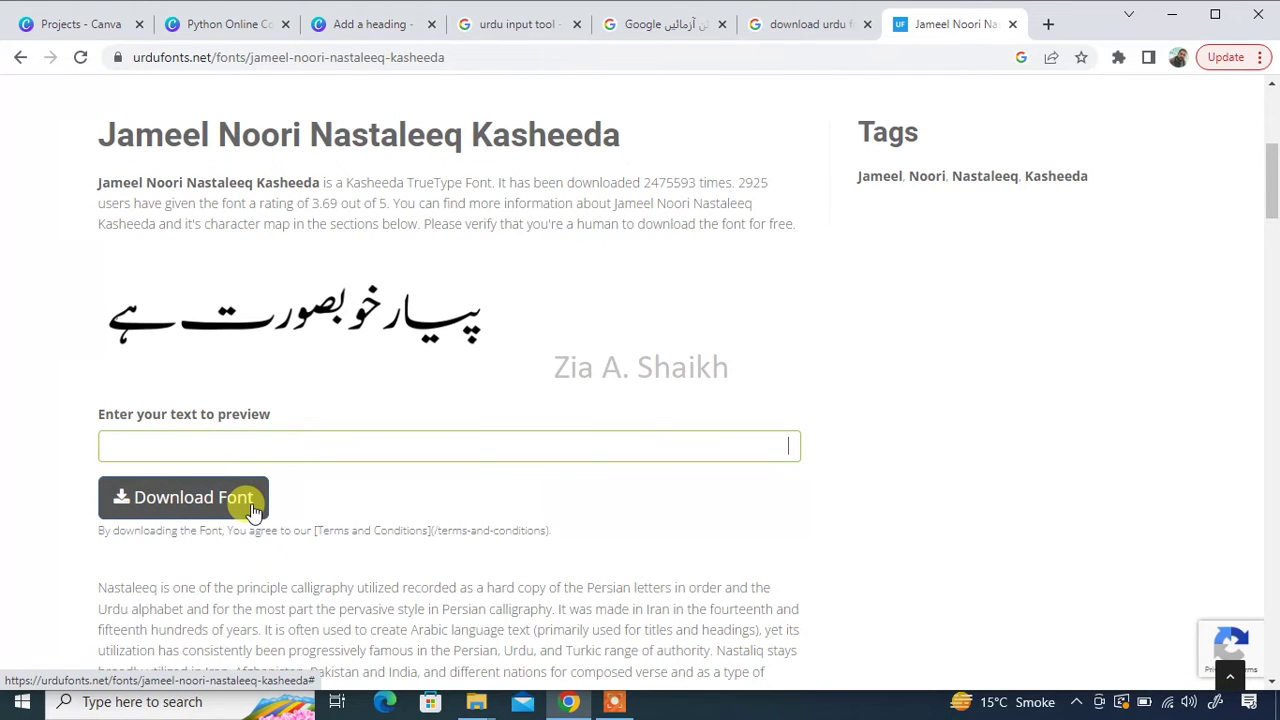
click(253, 510)
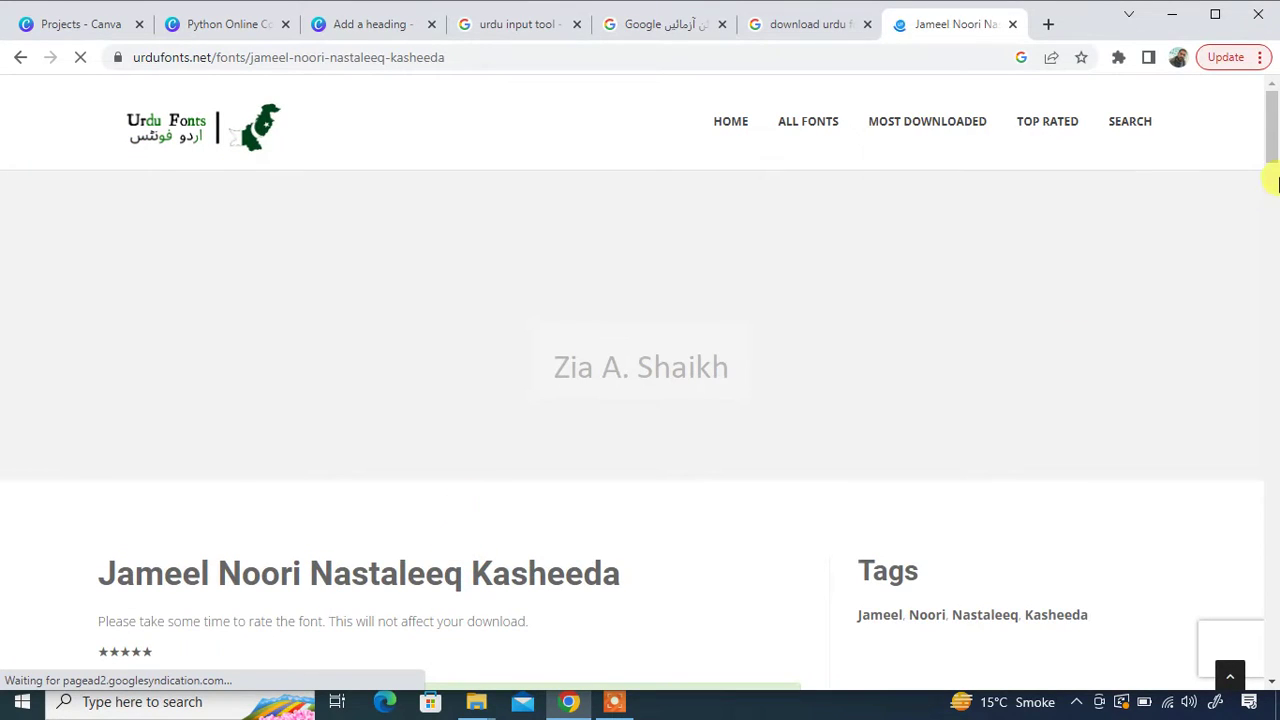
- Start downloading jameel-noori-nastaleeq-kasheeda.zip into the Downloads\Compressed folder
drag(1273, 148, 1274, 180)
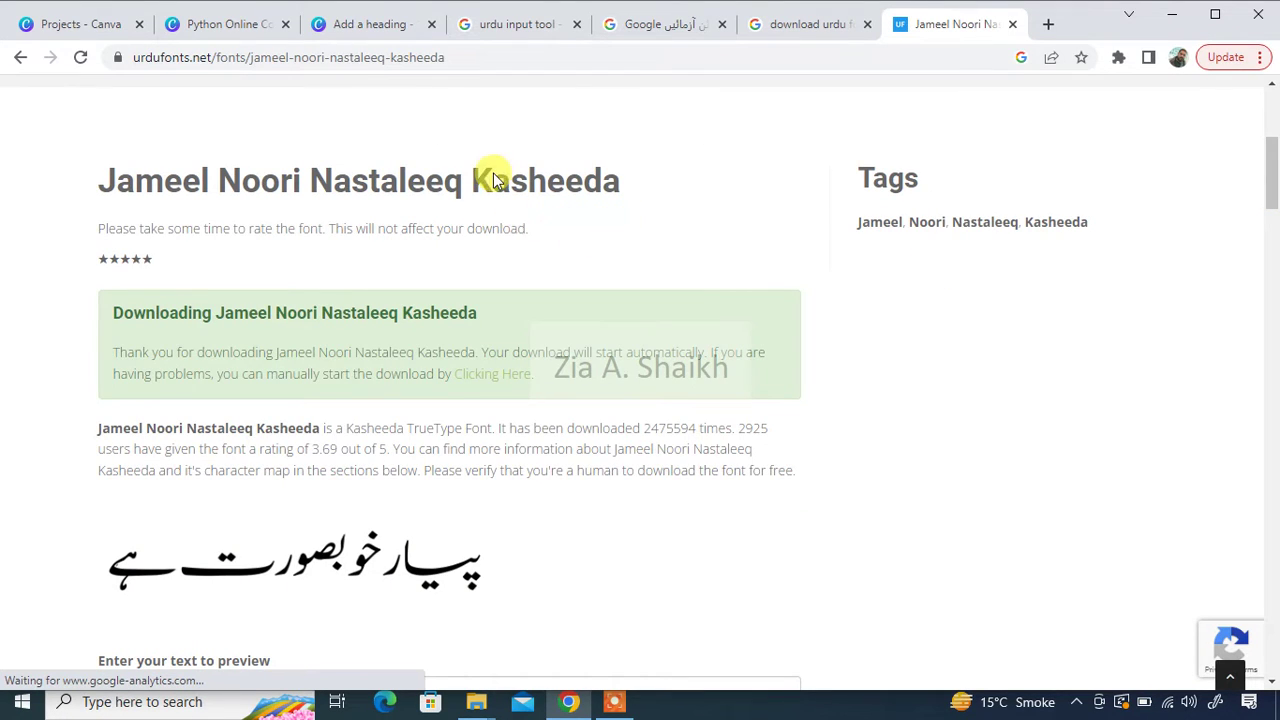
double_click(612, 185)
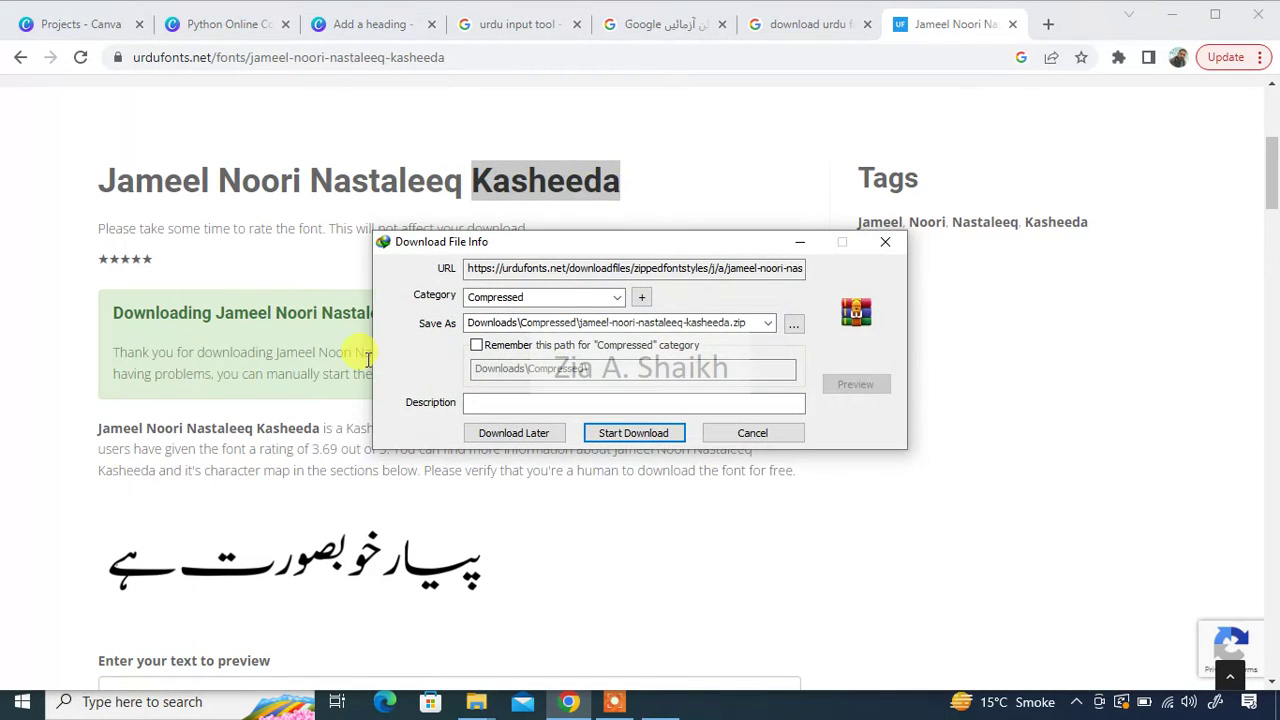
click(608, 433)
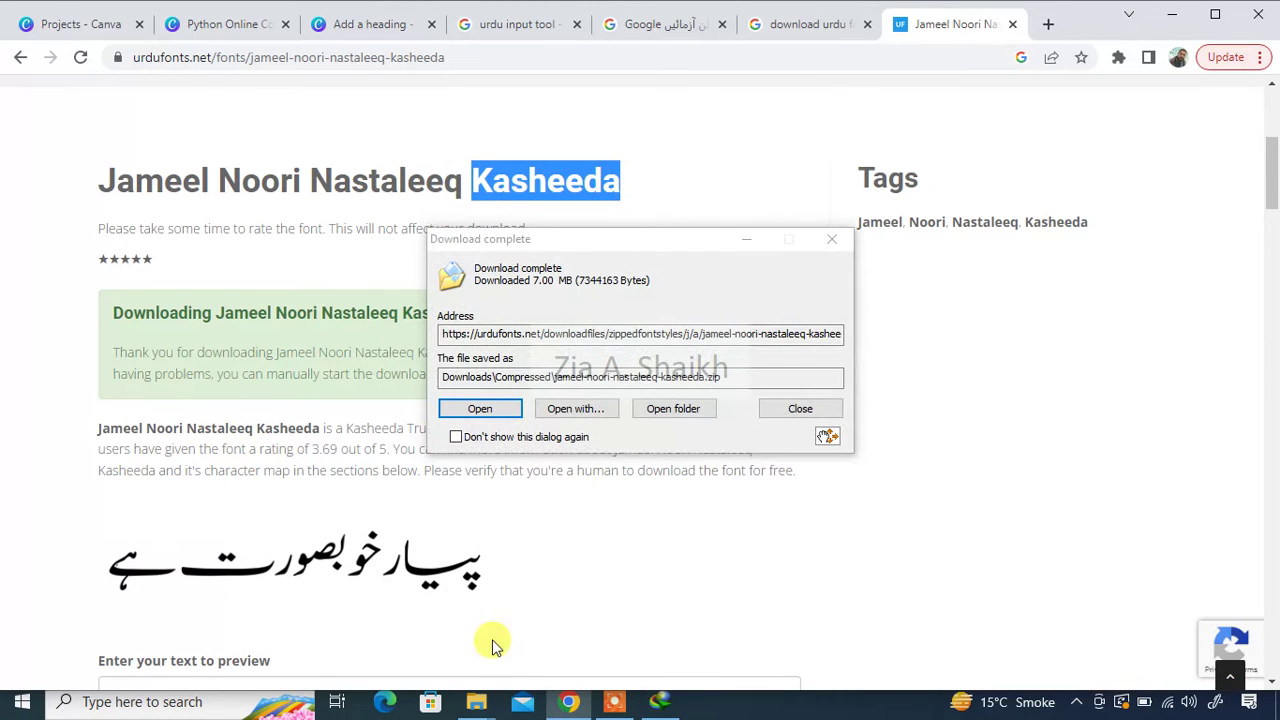
- Open the downloaded font zip file with WinRAR archiver
click(552, 410)
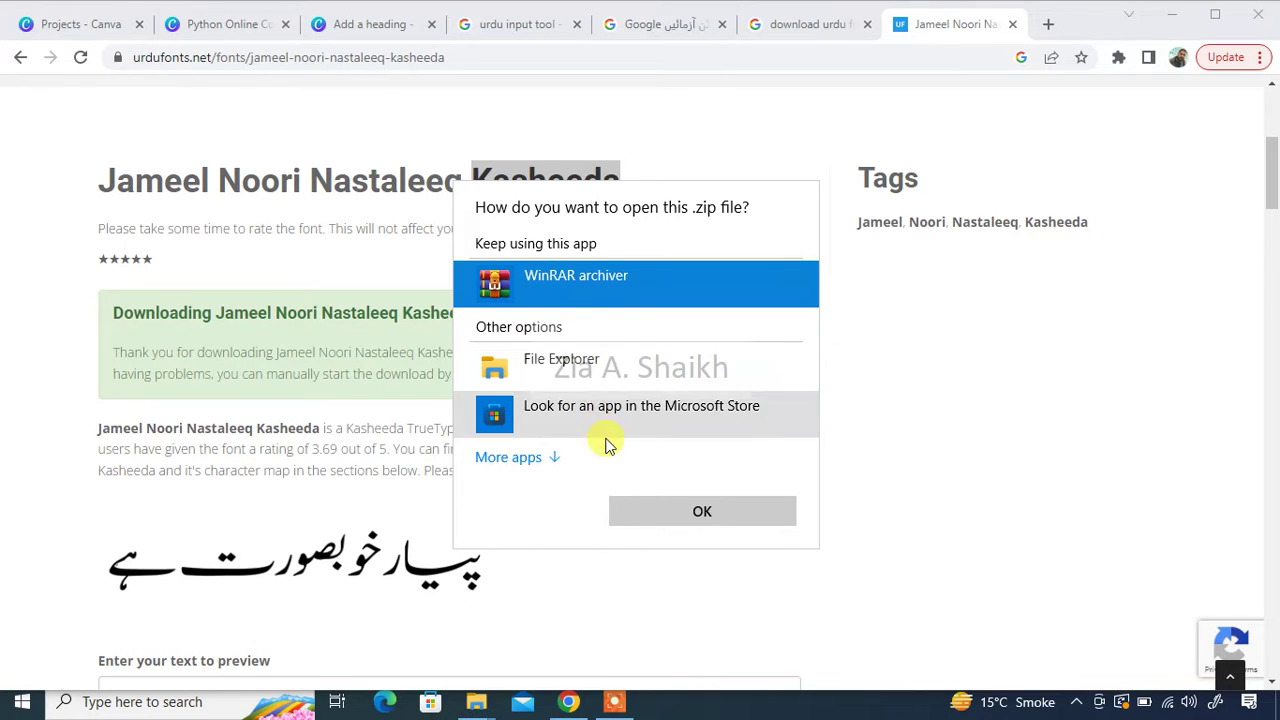
click(660, 520)
click(660, 520)
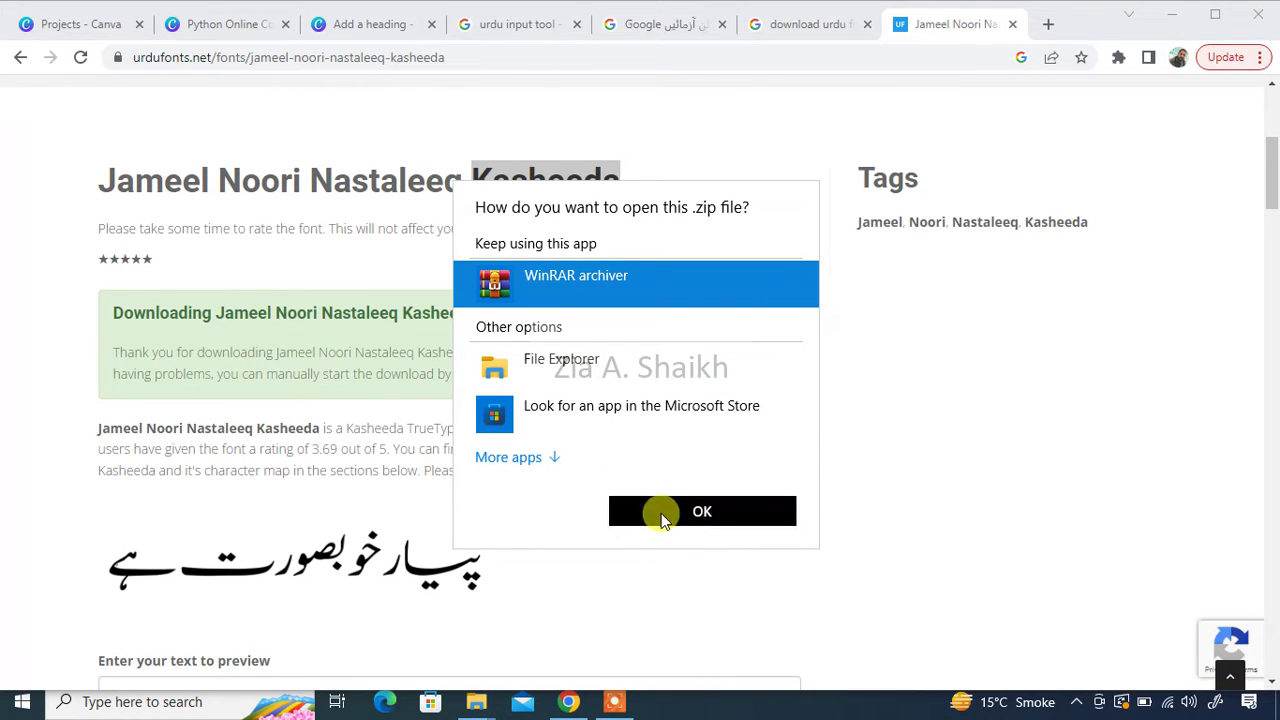
- Switch to File Explorer and open the Downloads folder
mouse_move(478, 704)
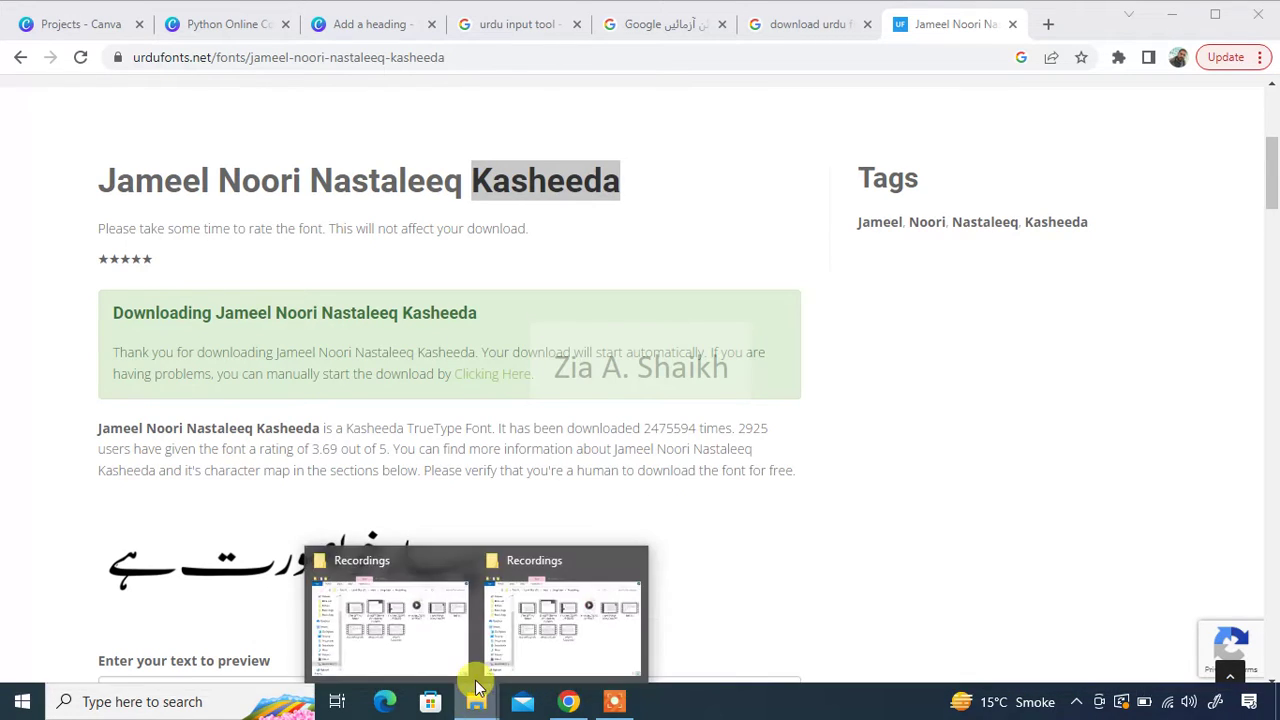
click(500, 622)
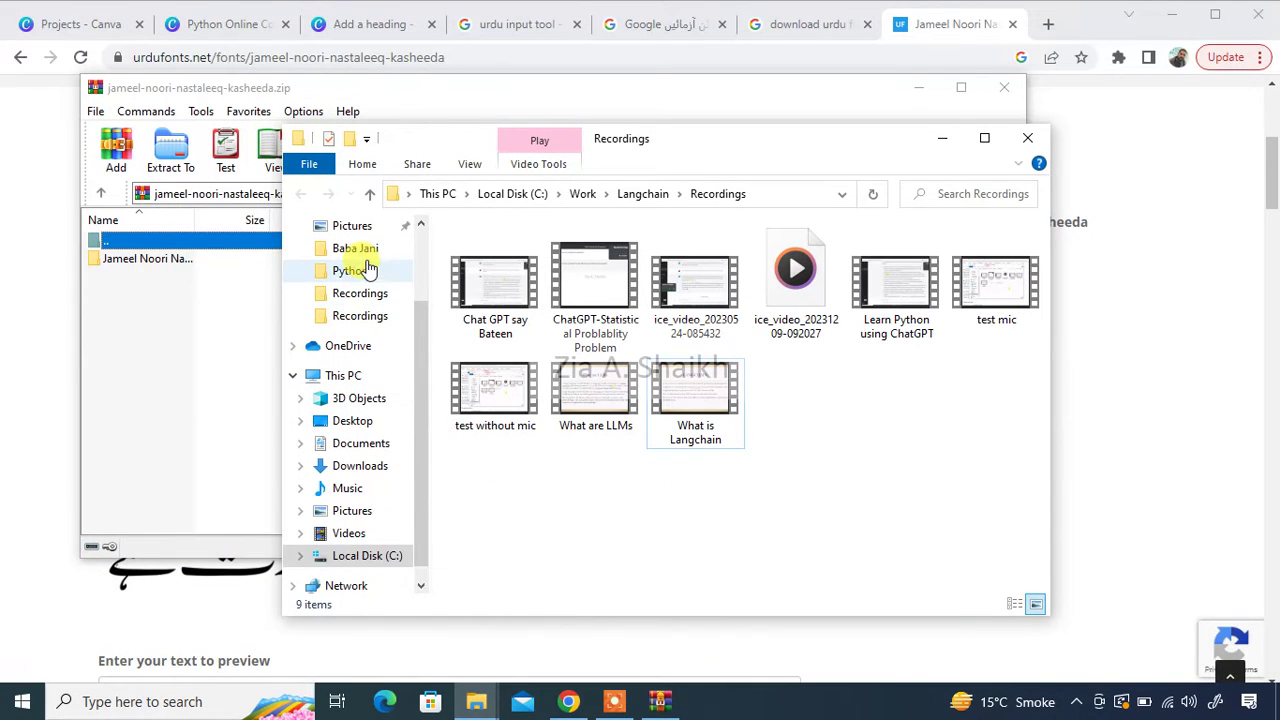
scroll(406, 343, up, 2)
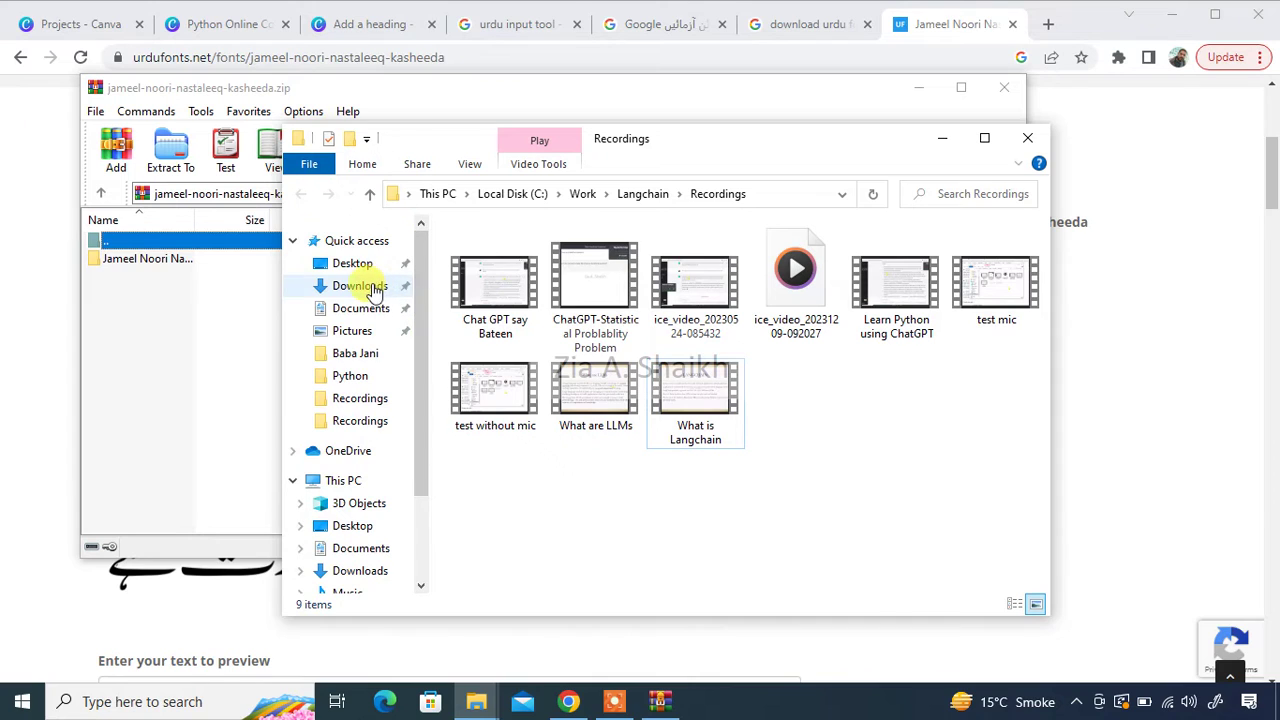
click(384, 286)
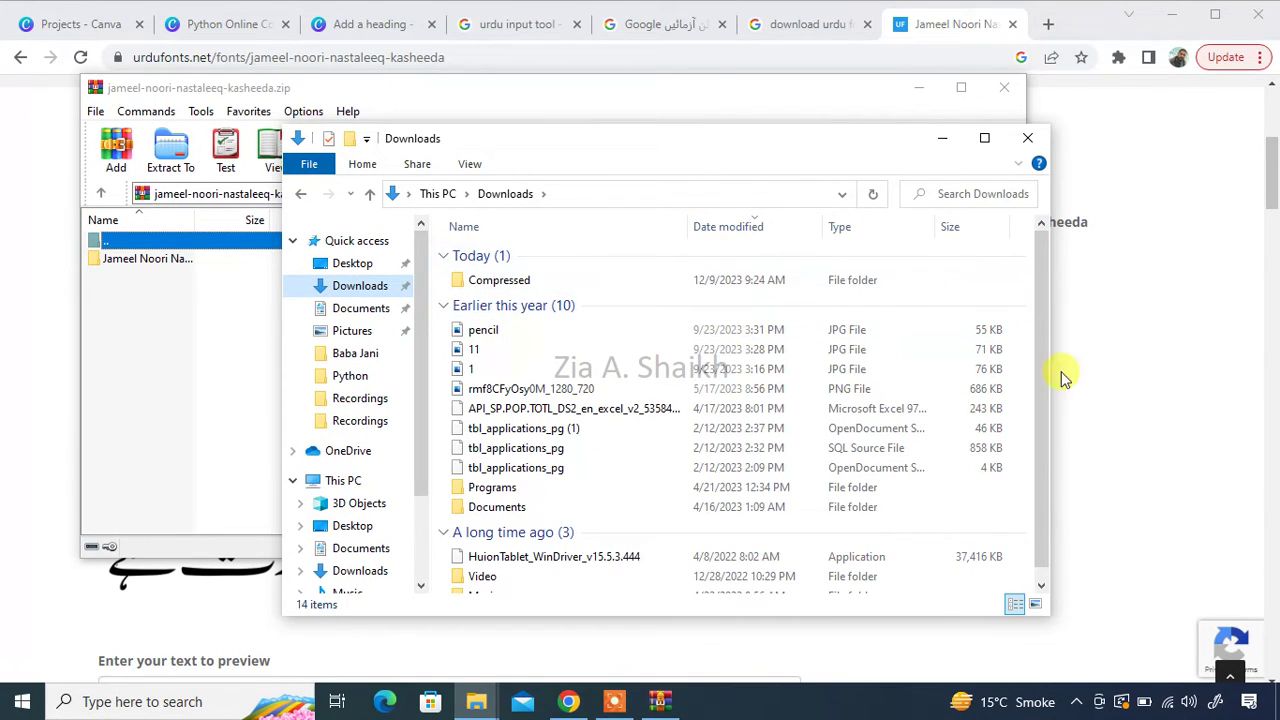
click(521, 283)
right_click(521, 286)
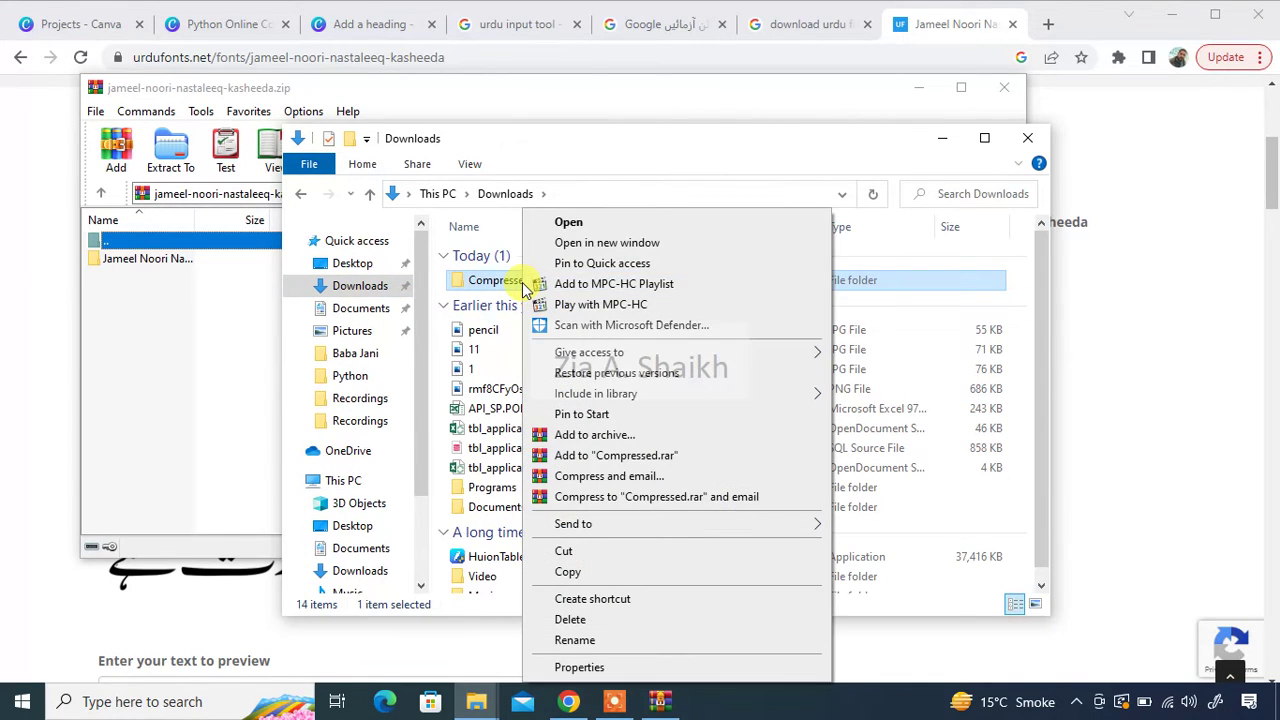
click(1018, 420)
right_click(1019, 418)
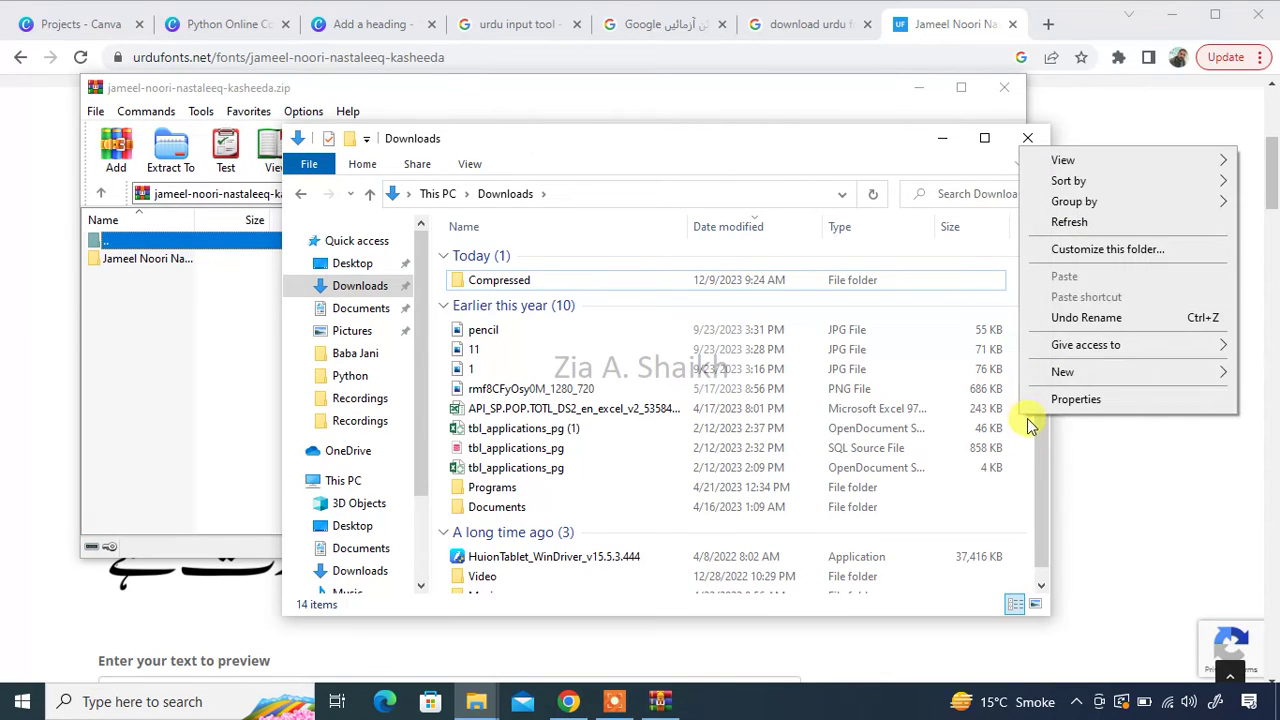
click(1068, 232)
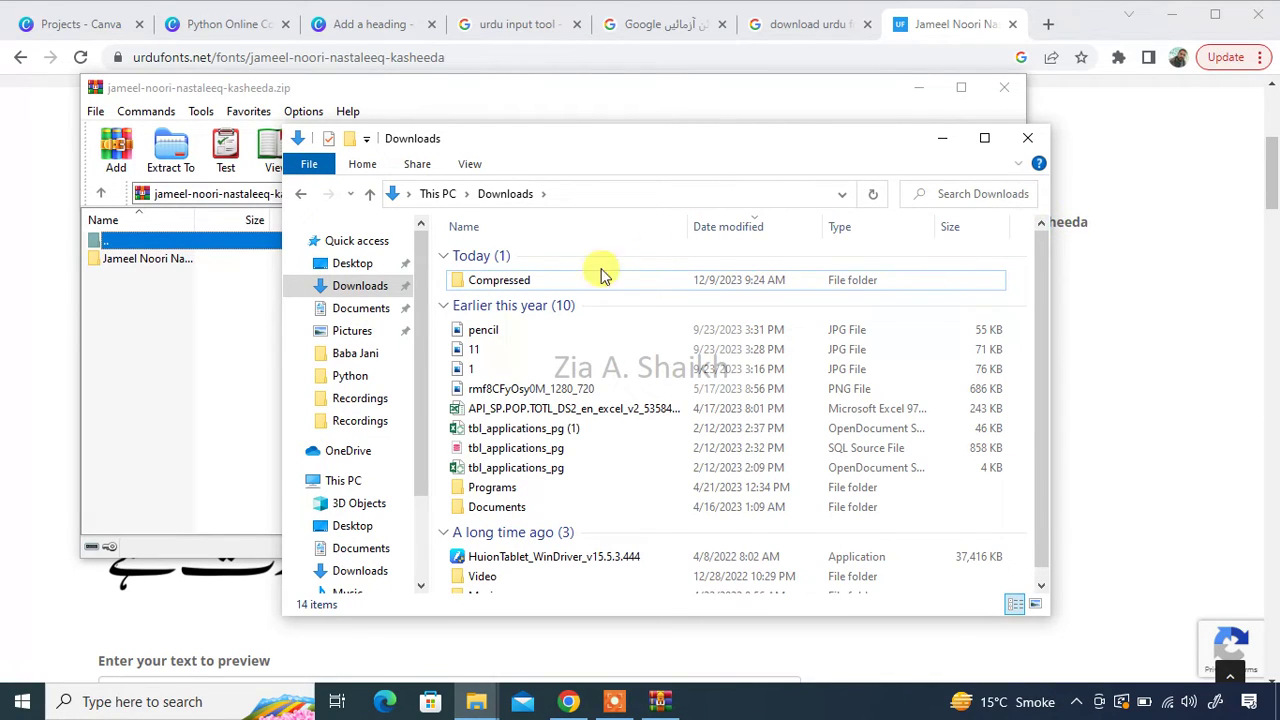
right_click(527, 283)
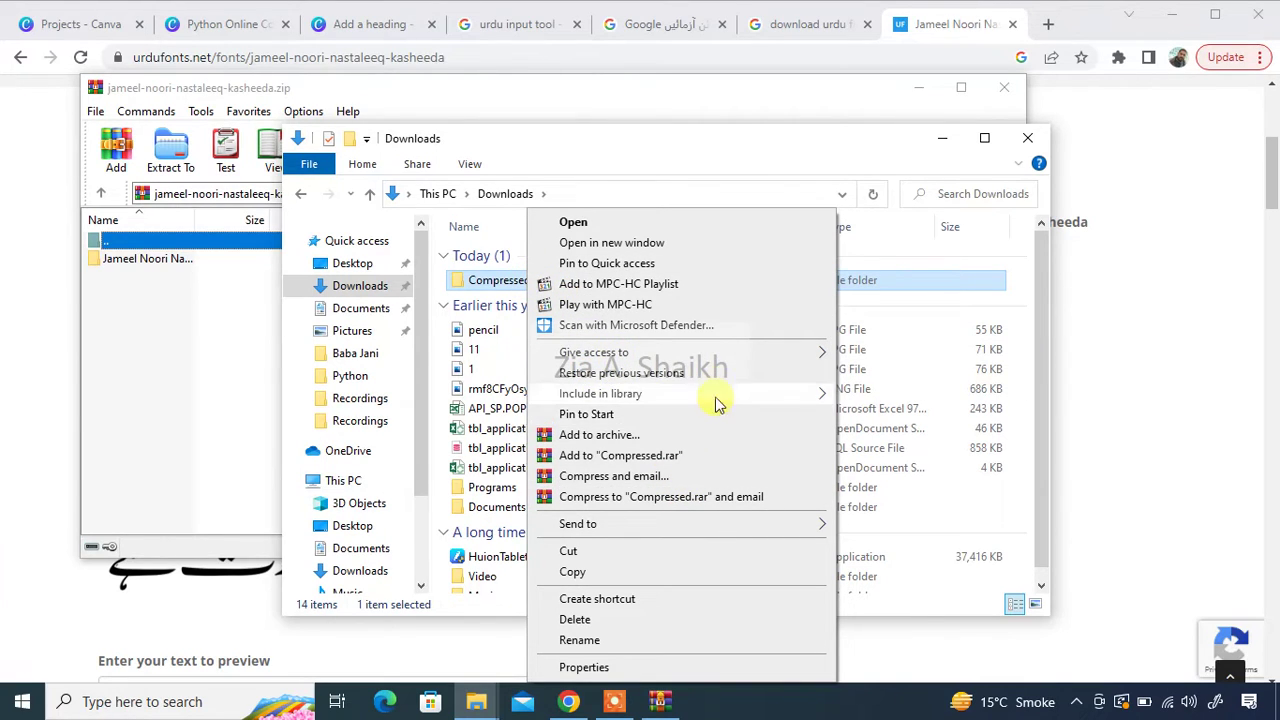
click(507, 283)
right_click(508, 281)
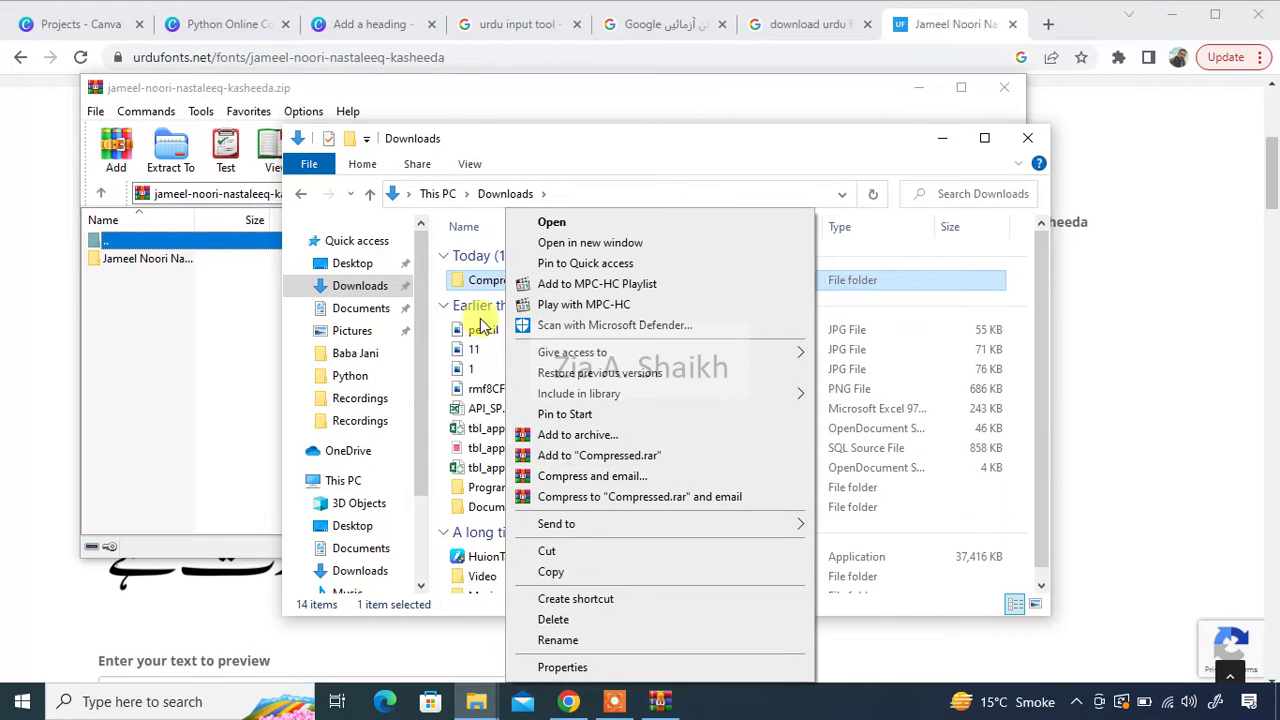
- Open the Compressed folder and extract the jameel-noori-nastaleeq-kasheeda archive into a folder of the same name
click(490, 279)
double_click(490, 279)
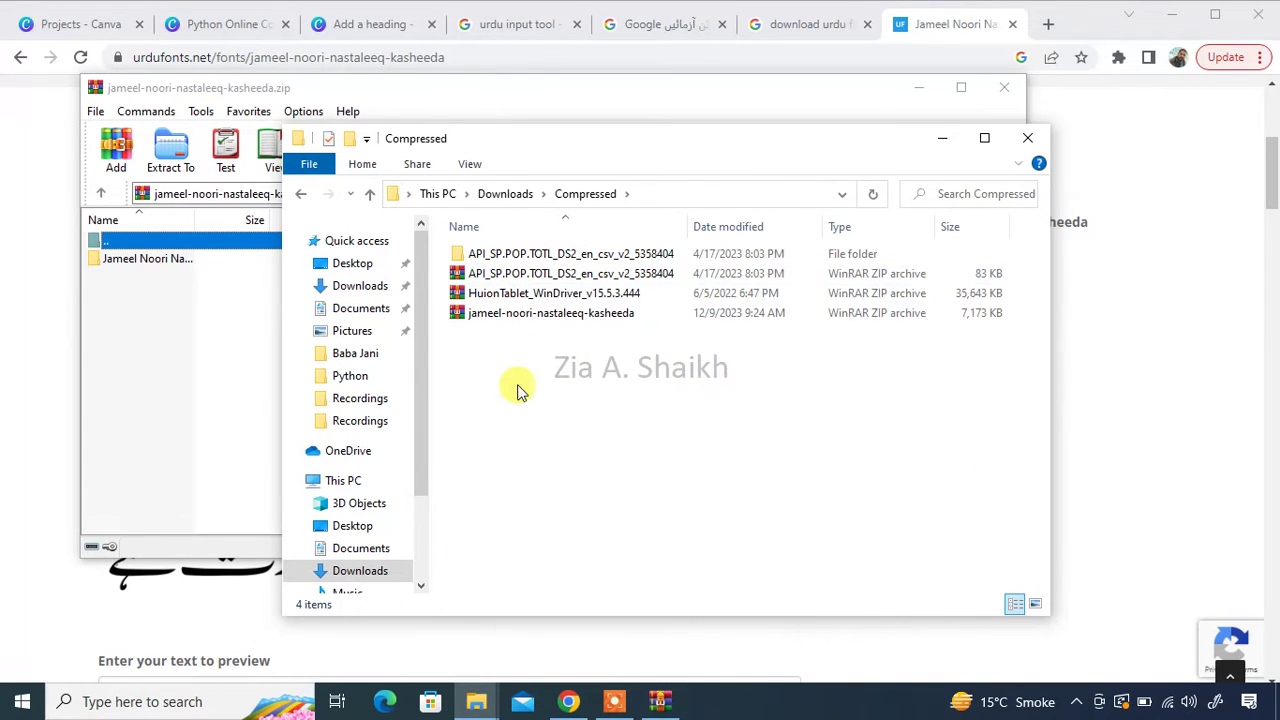
right_click(545, 318)
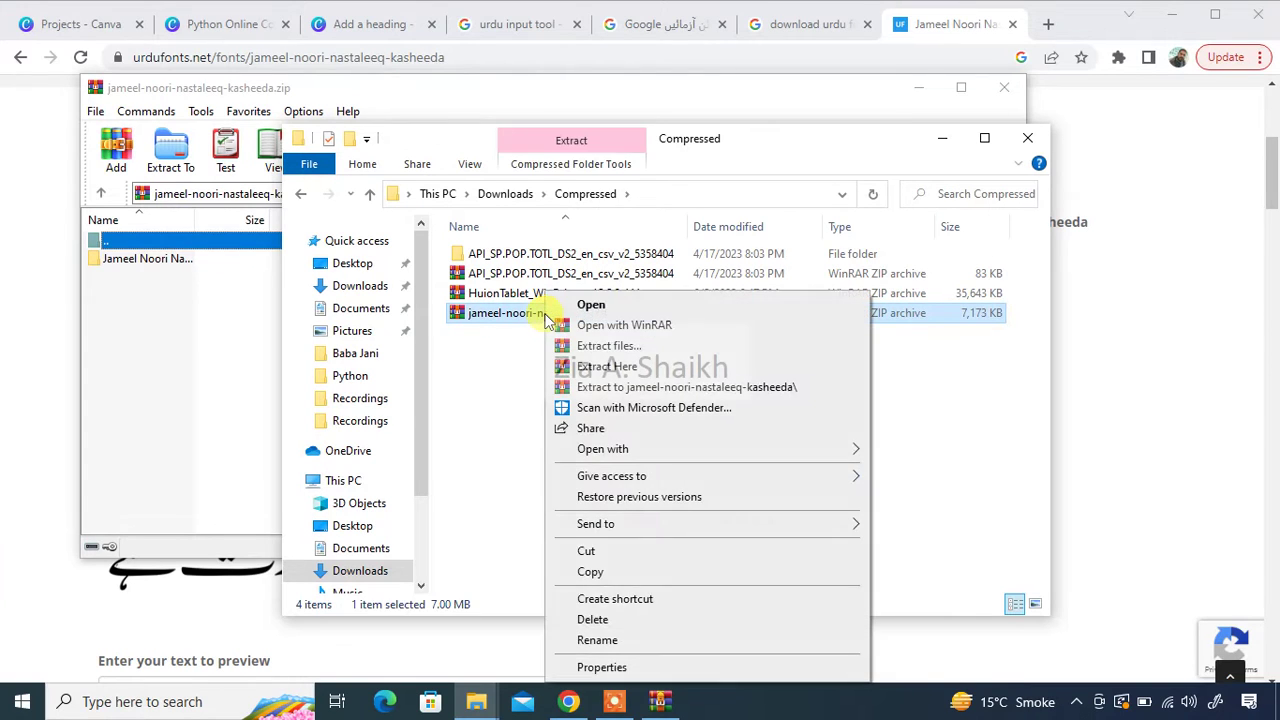
click(511, 313)
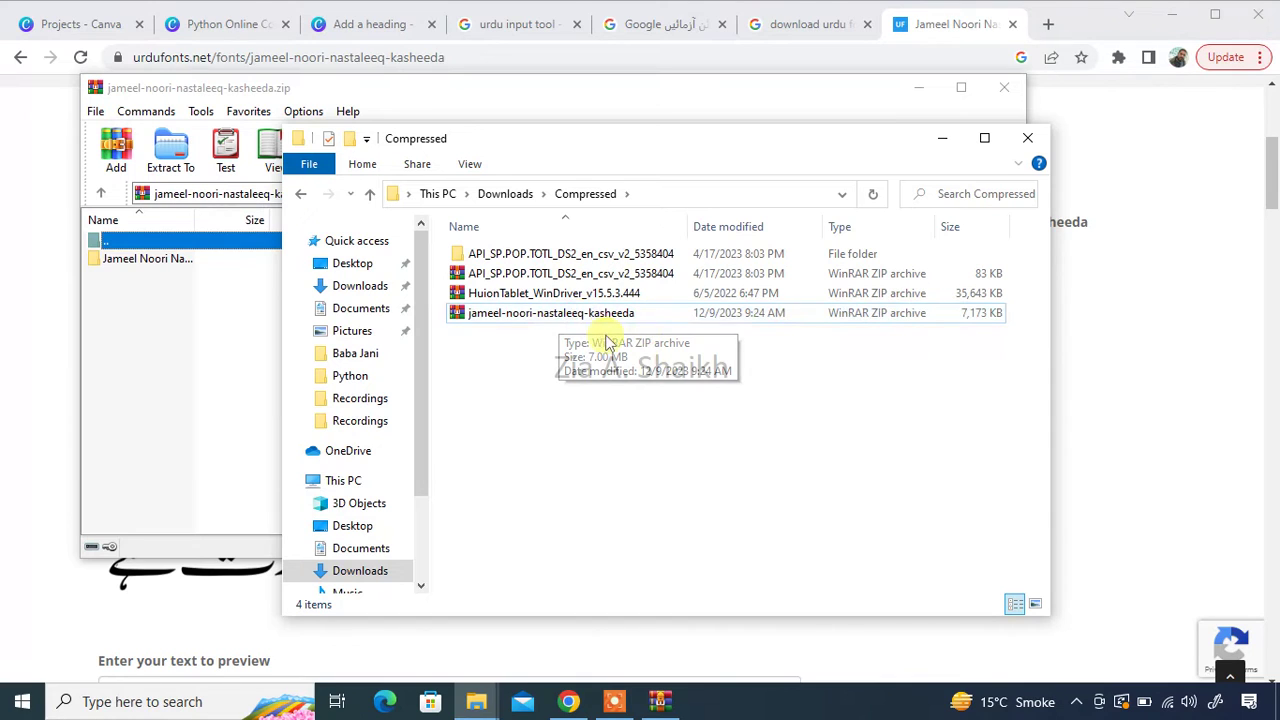
right_click(550, 318)
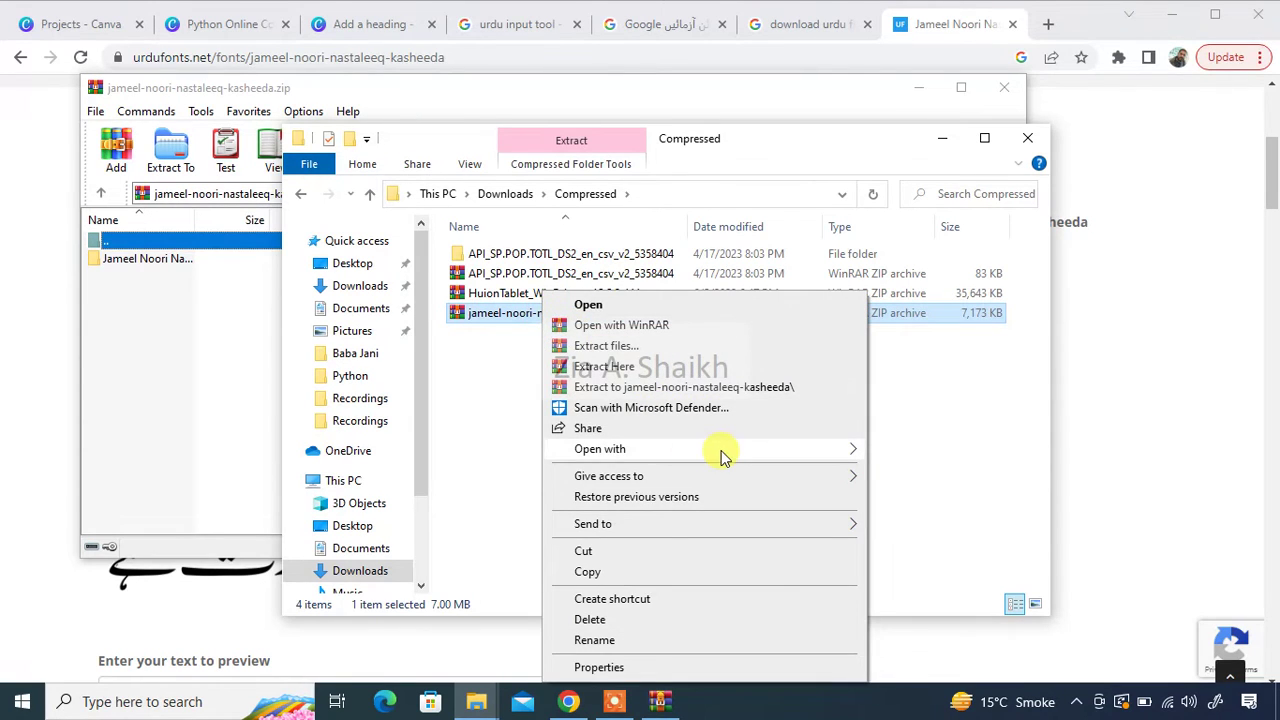
click(718, 387)
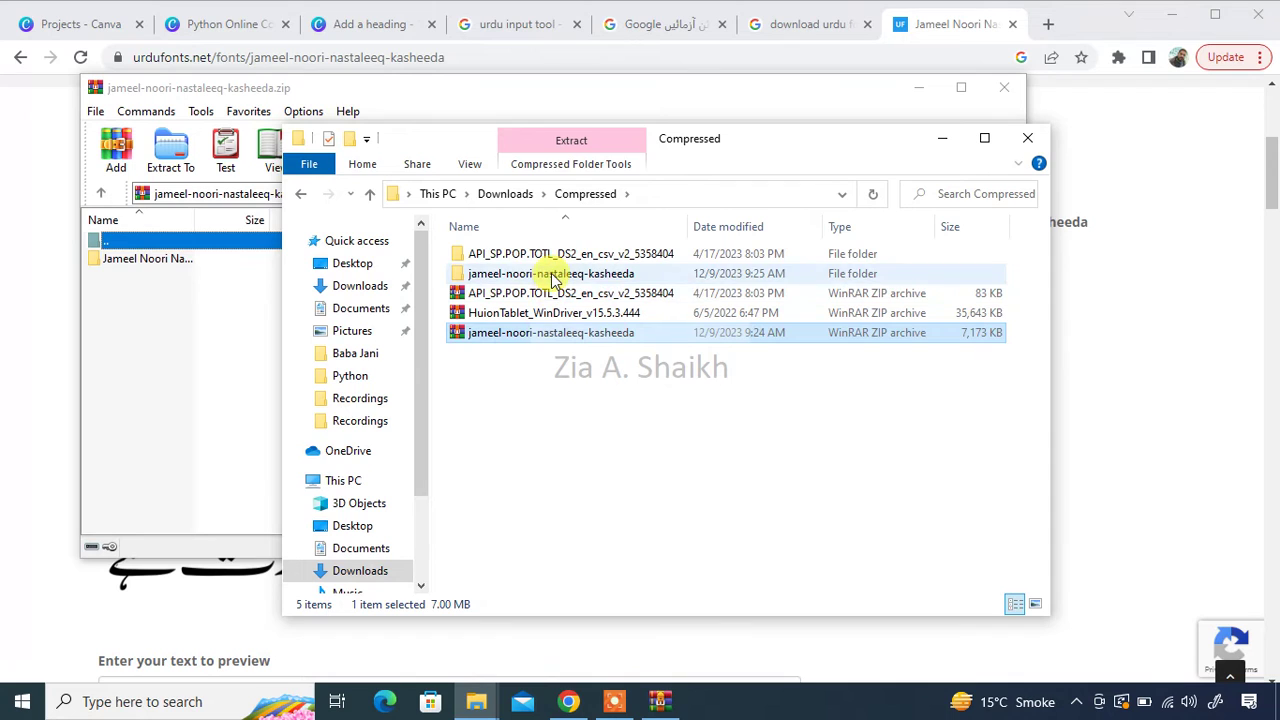
- Open the extracted folder and its Jameel Noori Nastaleeq Kasheeda subfolder, and select the TrueType font file
double_click(552, 276)
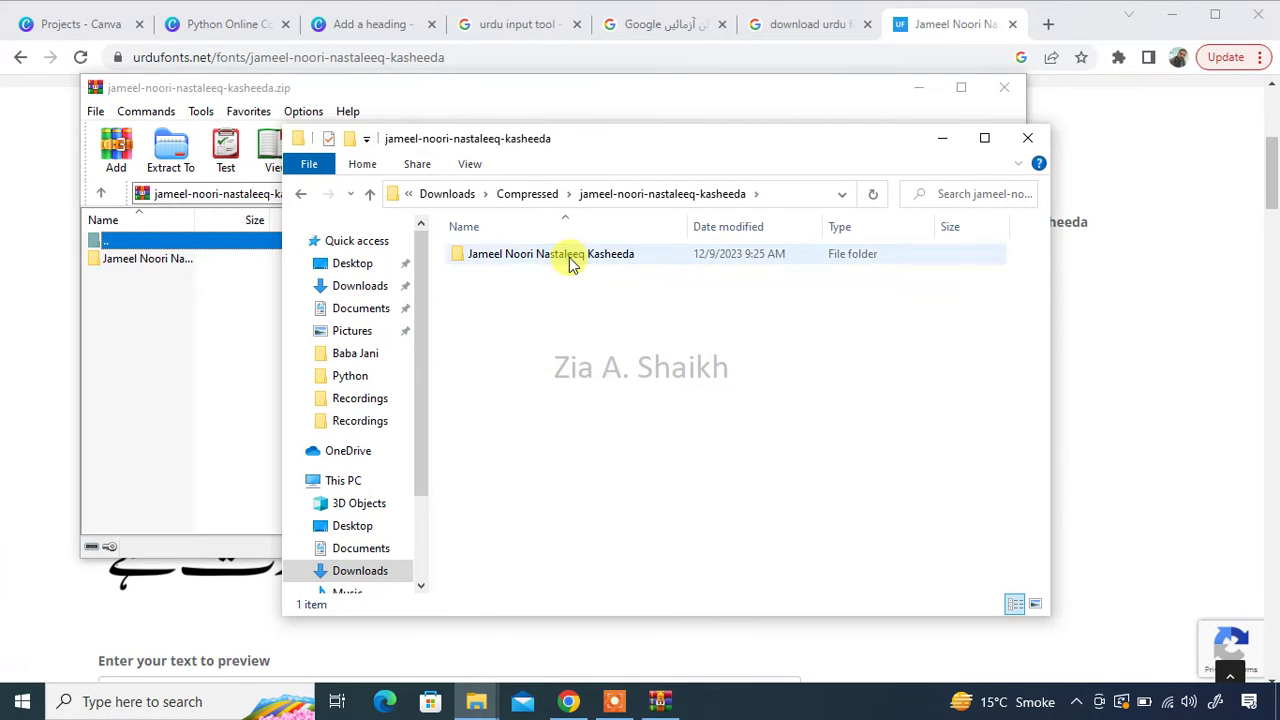
double_click(570, 256)
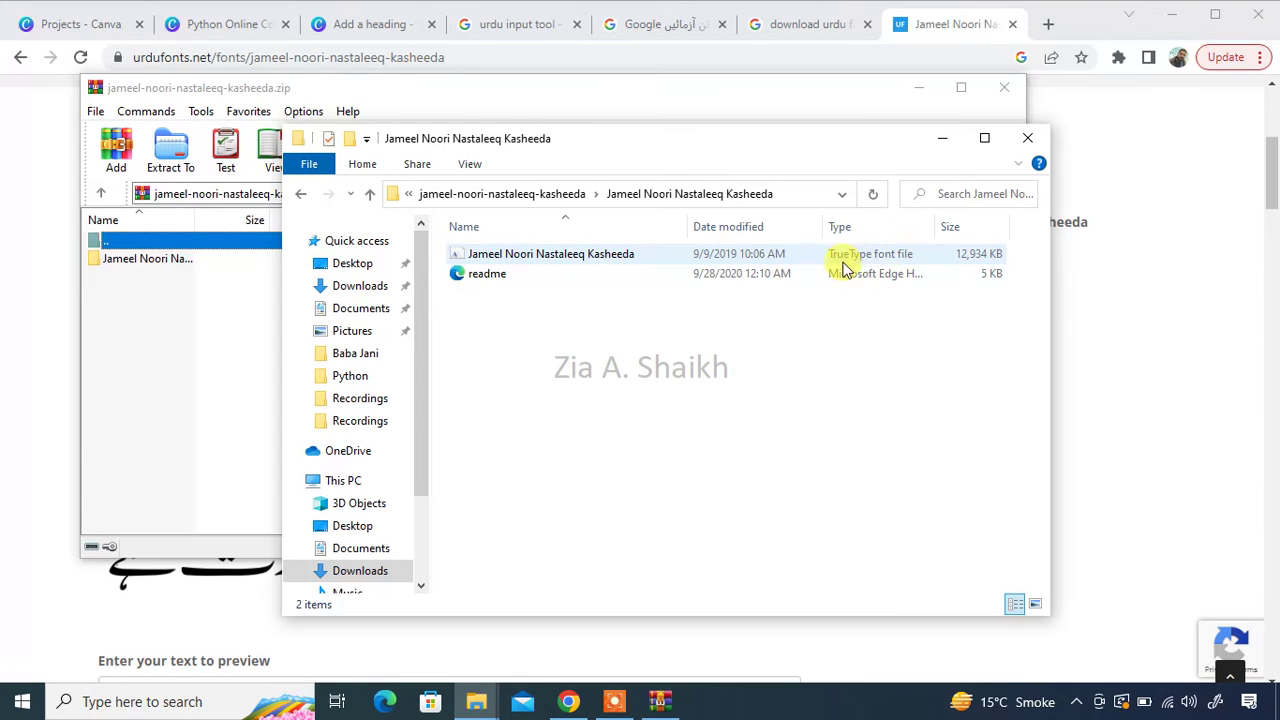
click(563, 258)
click(574, 477)
click(591, 254)
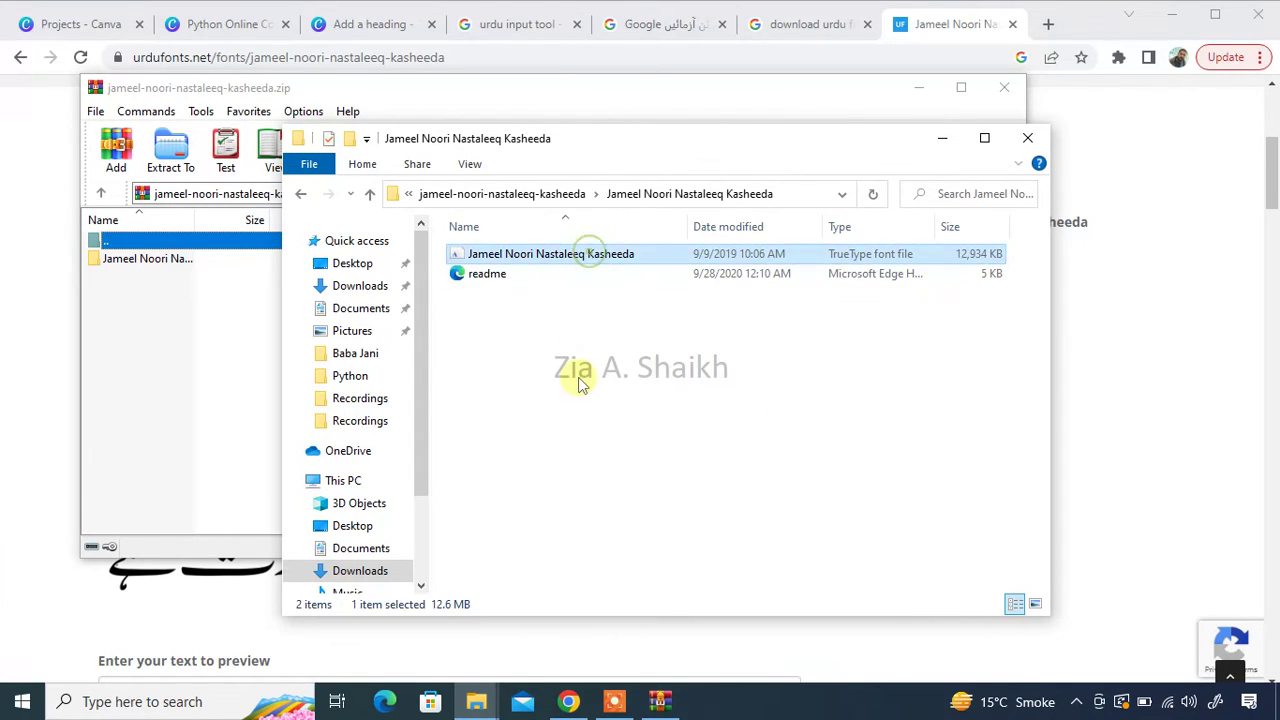
- Switch to the Canva design in the browser, go to the Canva home page and open the existing Brand Kit
click(250, 22)
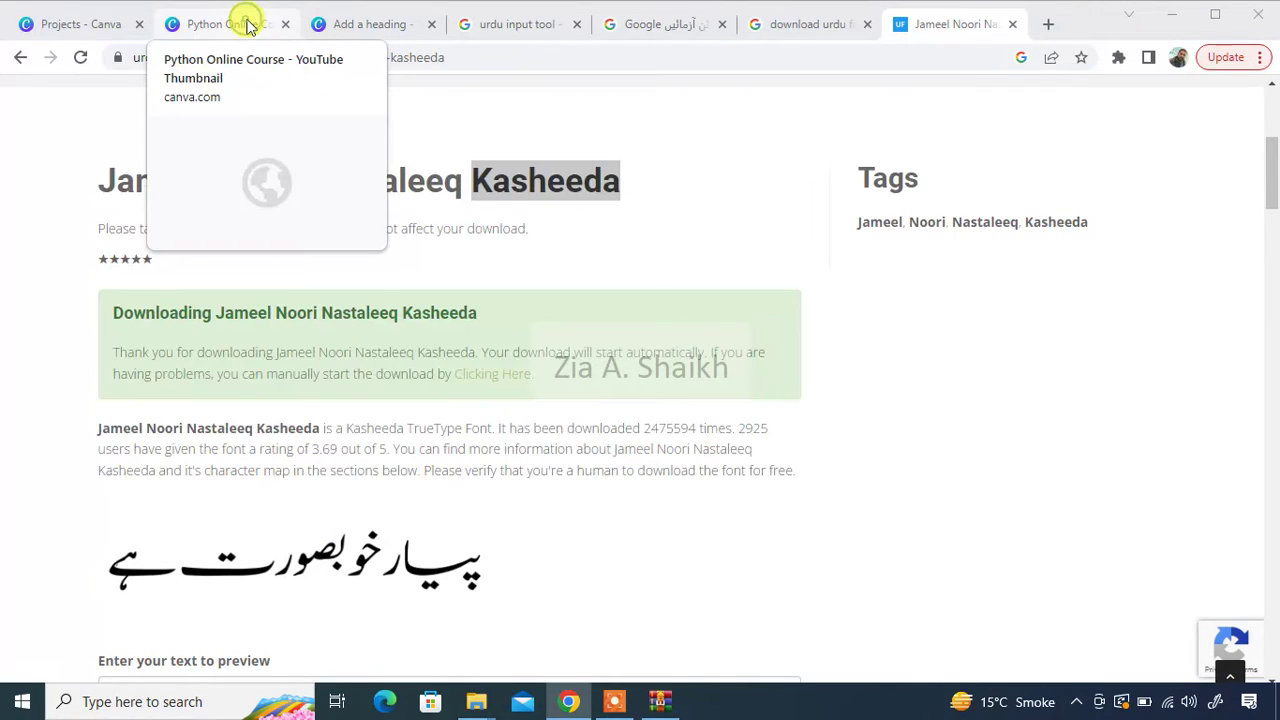
click(351, 22)
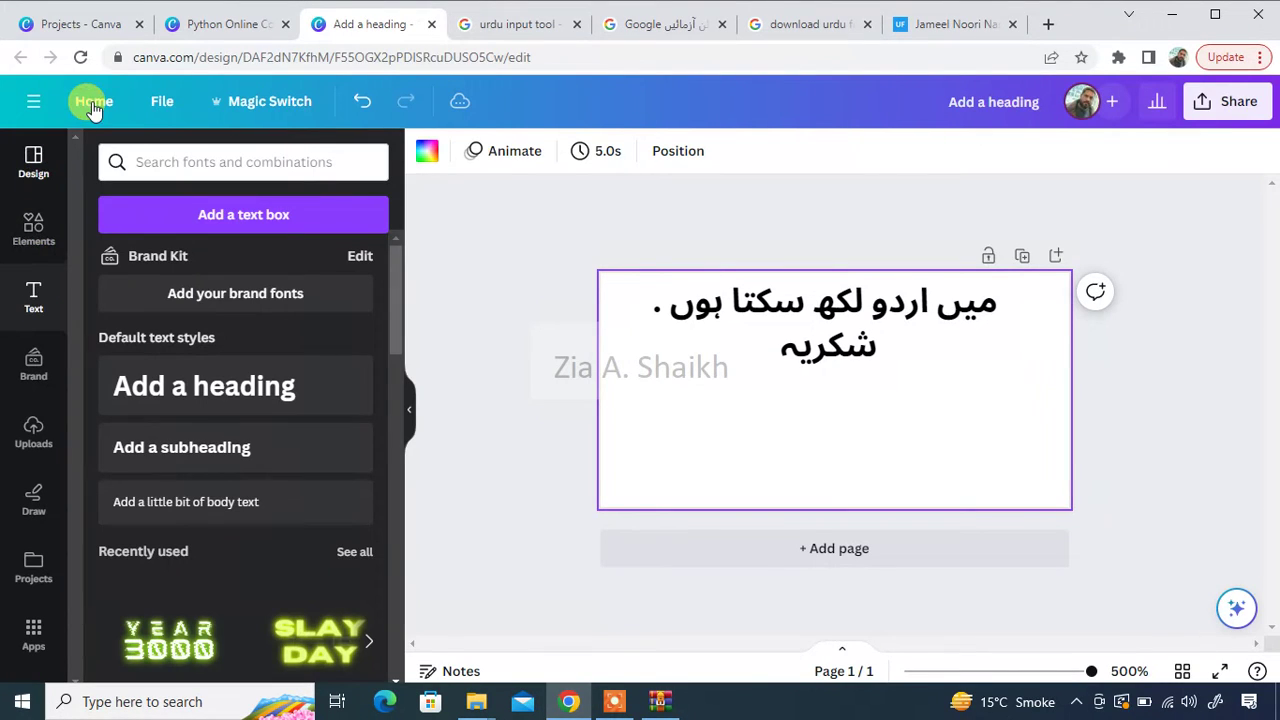
click(92, 105)
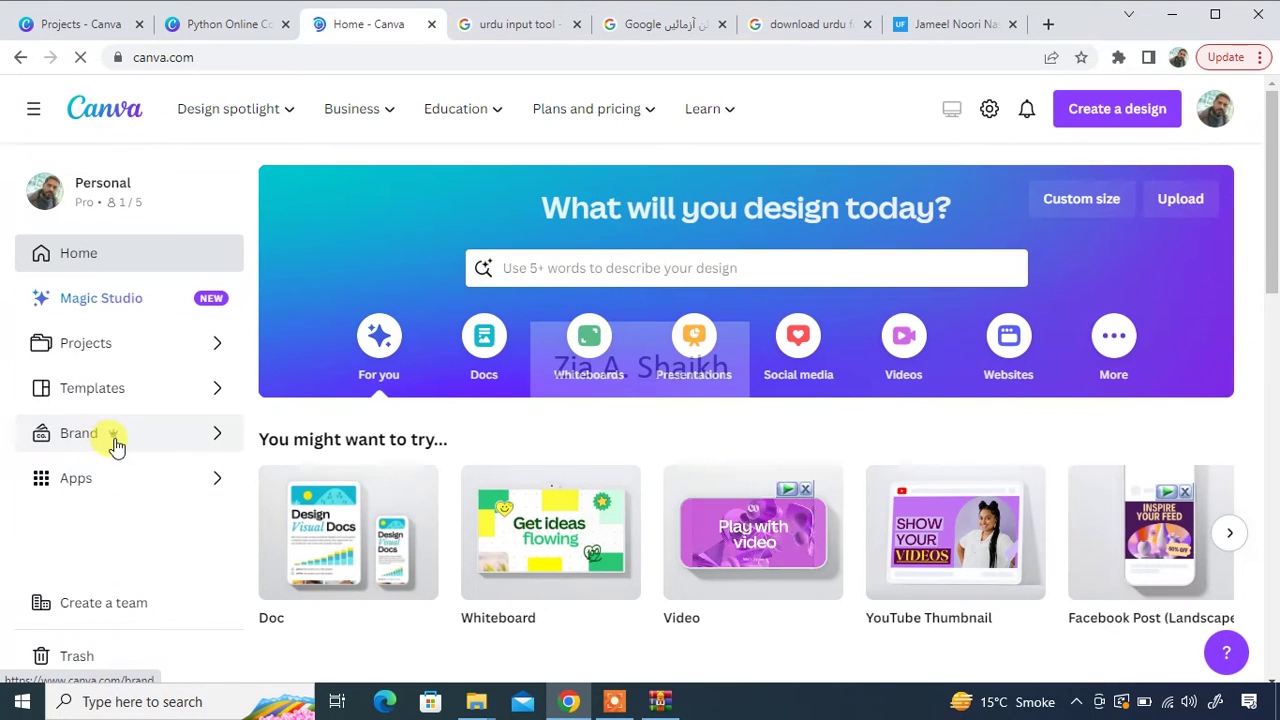
click(97, 445)
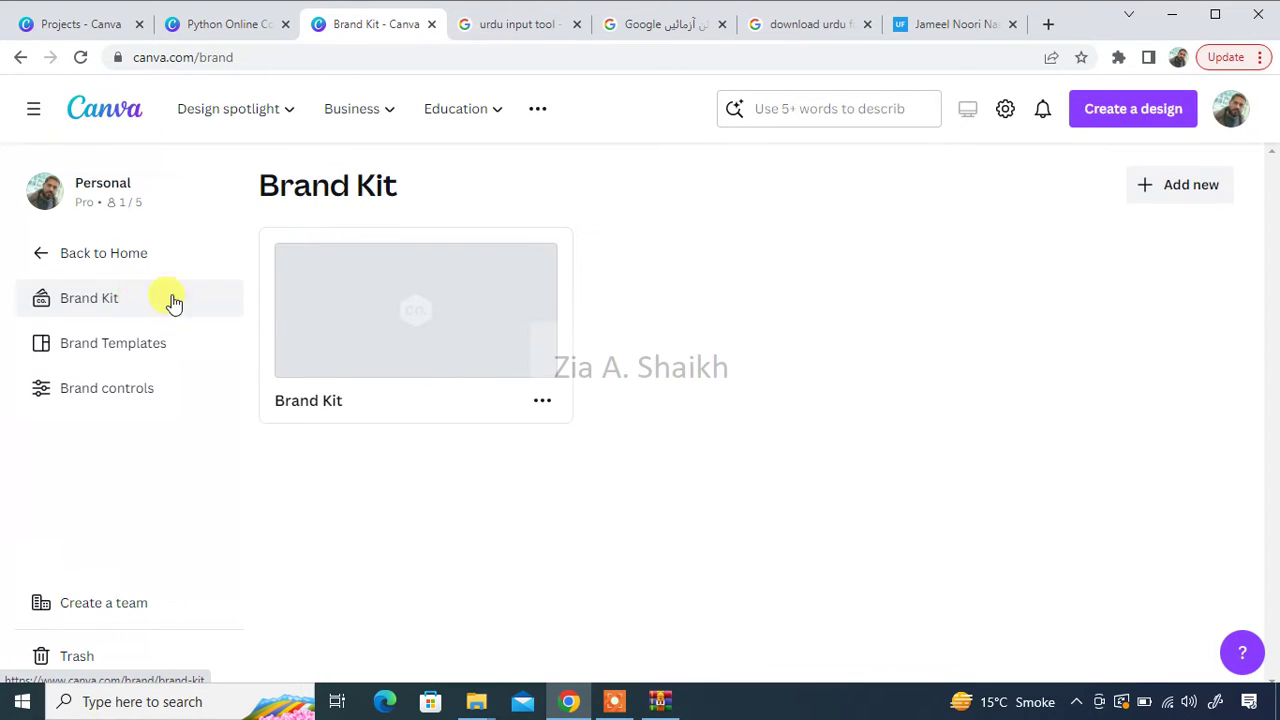
click(435, 343)
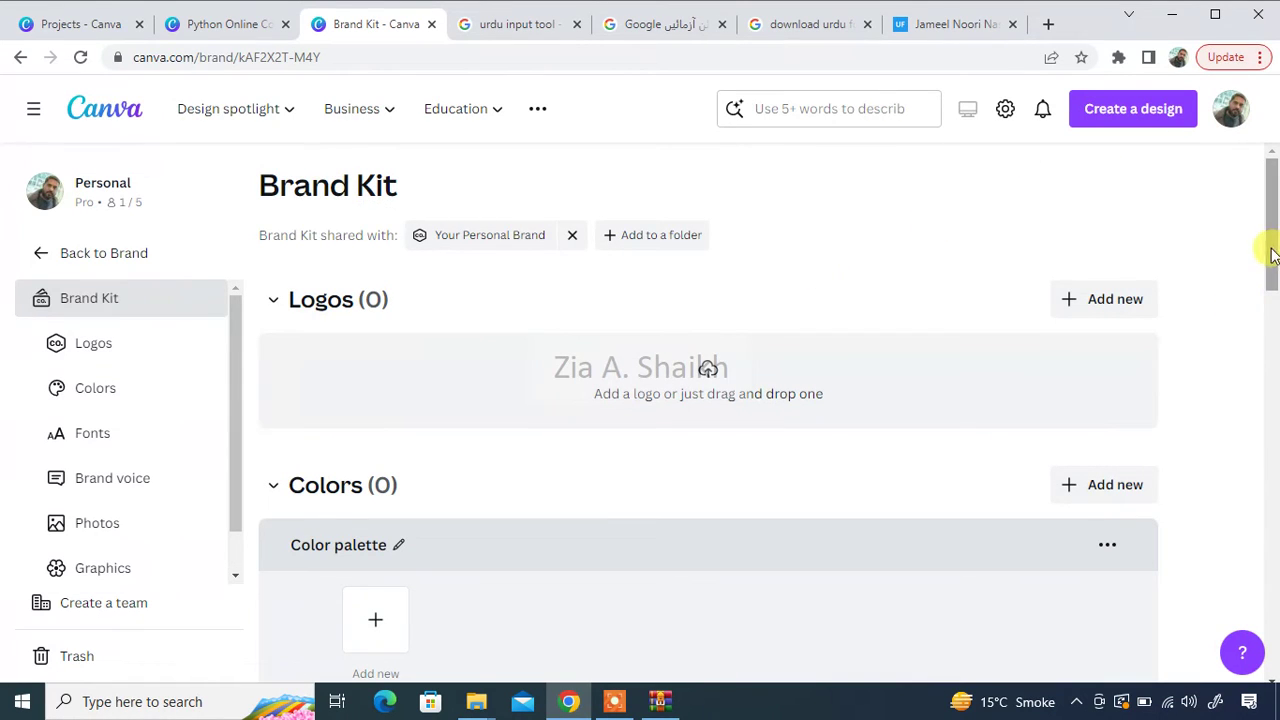
- Open the list of uploaded fonts from the Fonts section of the Brand Kit
drag(1269, 251, 1273, 360)
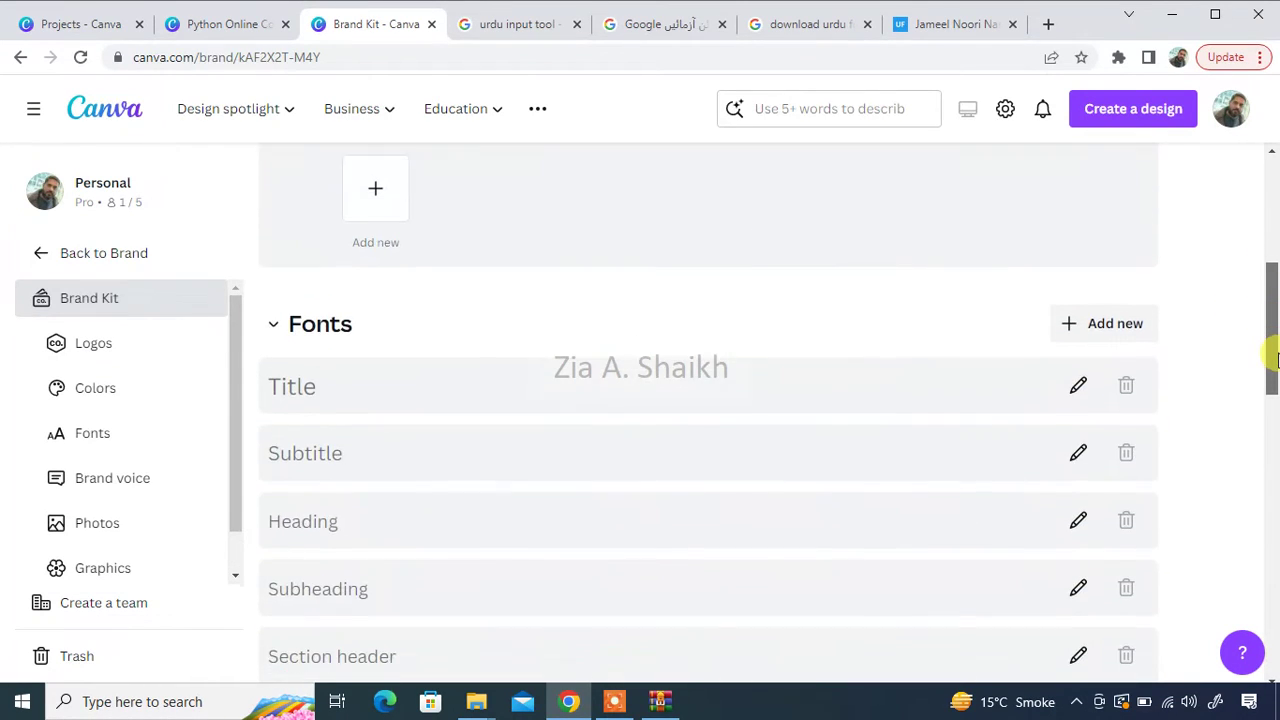
click(1133, 336)
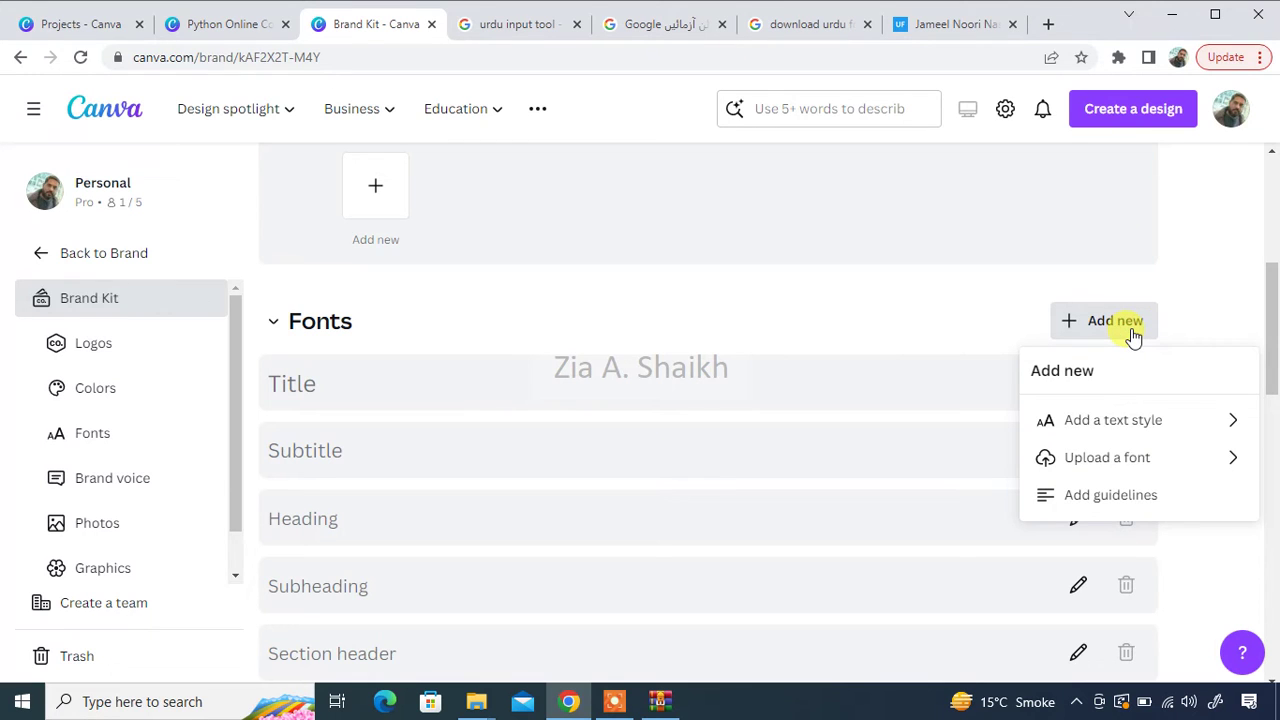
click(1128, 462)
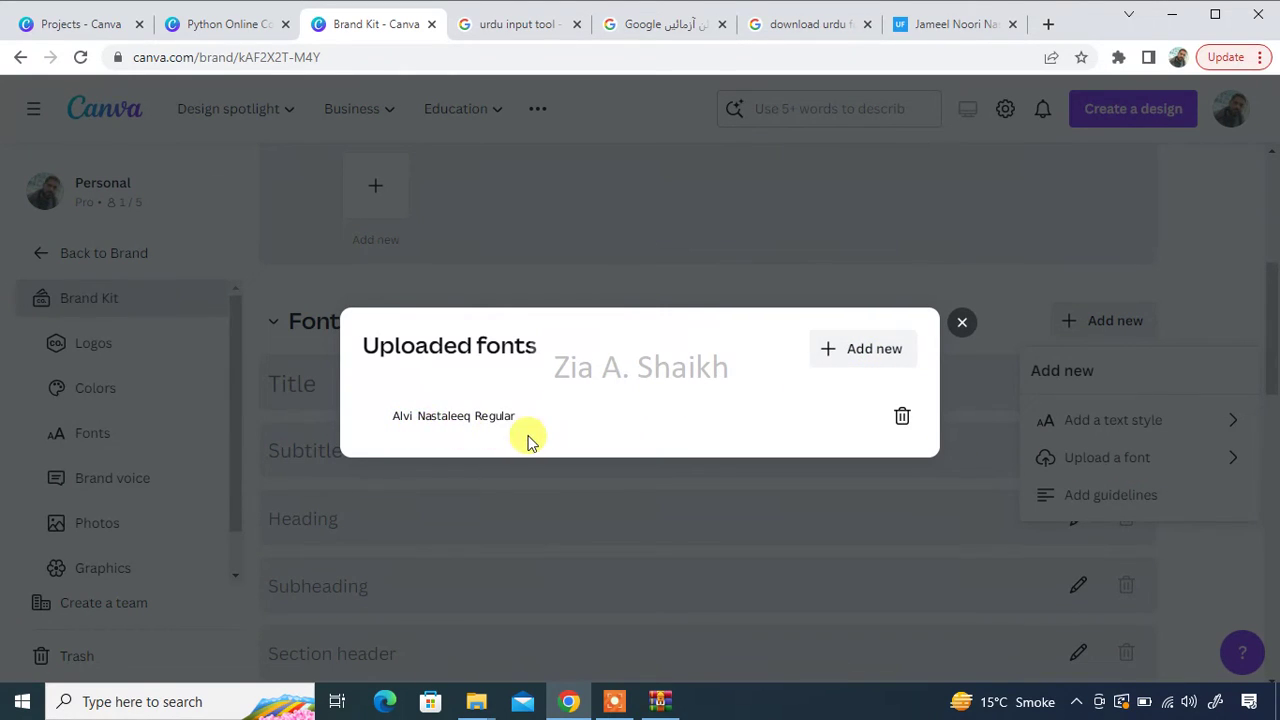
- Try to upload the Jameel Noori Nastaleeq Kasheeda font file from its extracted folder inside Downloads > Compressed, confirming the usage rights
click(866, 359)
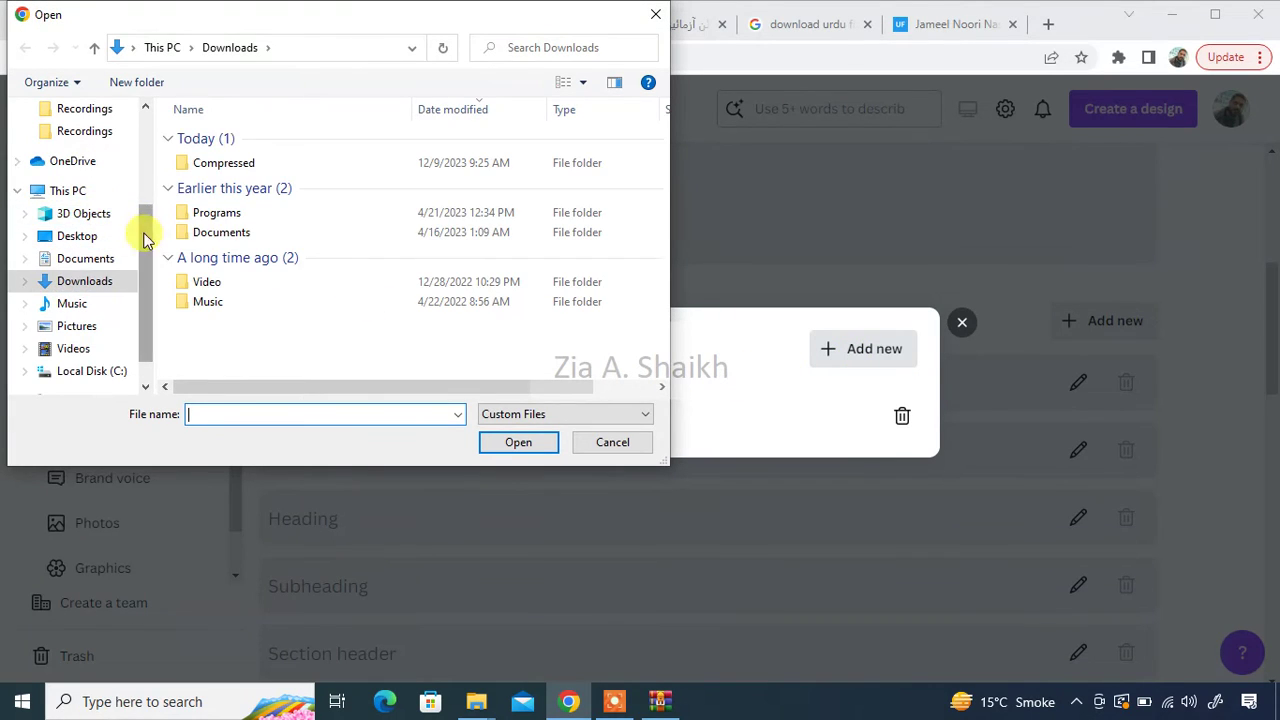
double_click(215, 166)
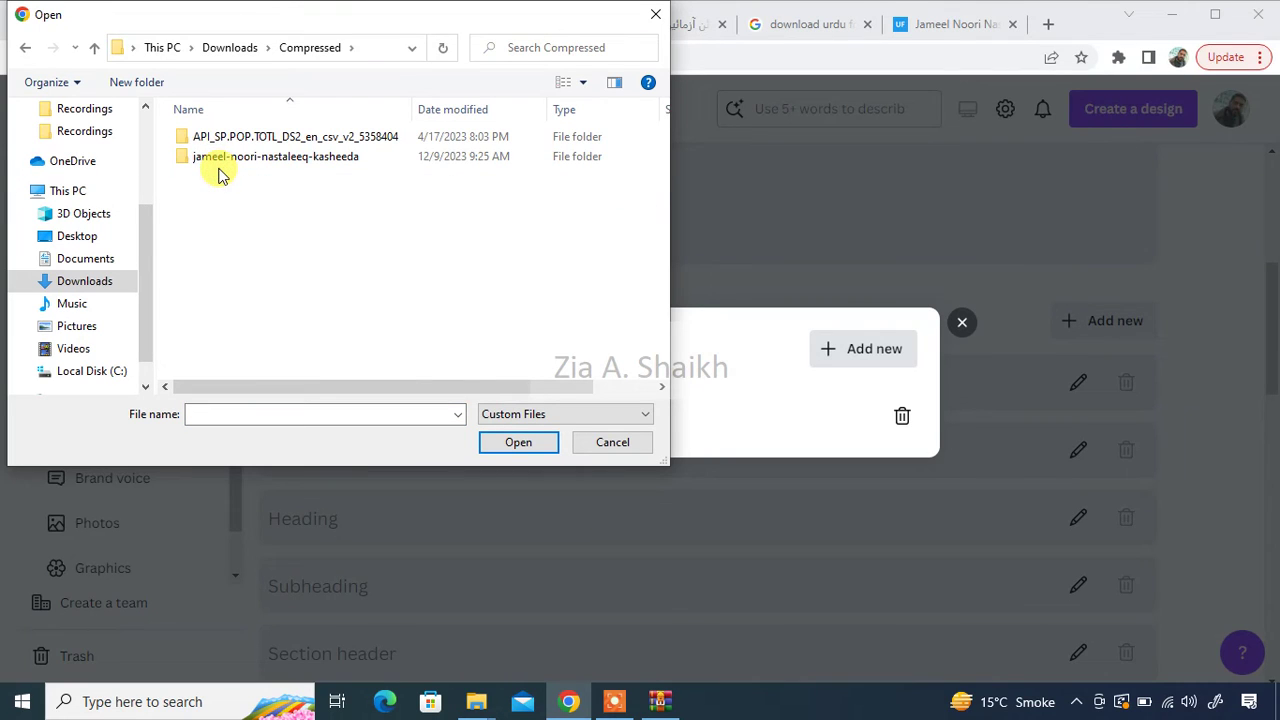
double_click(274, 162)
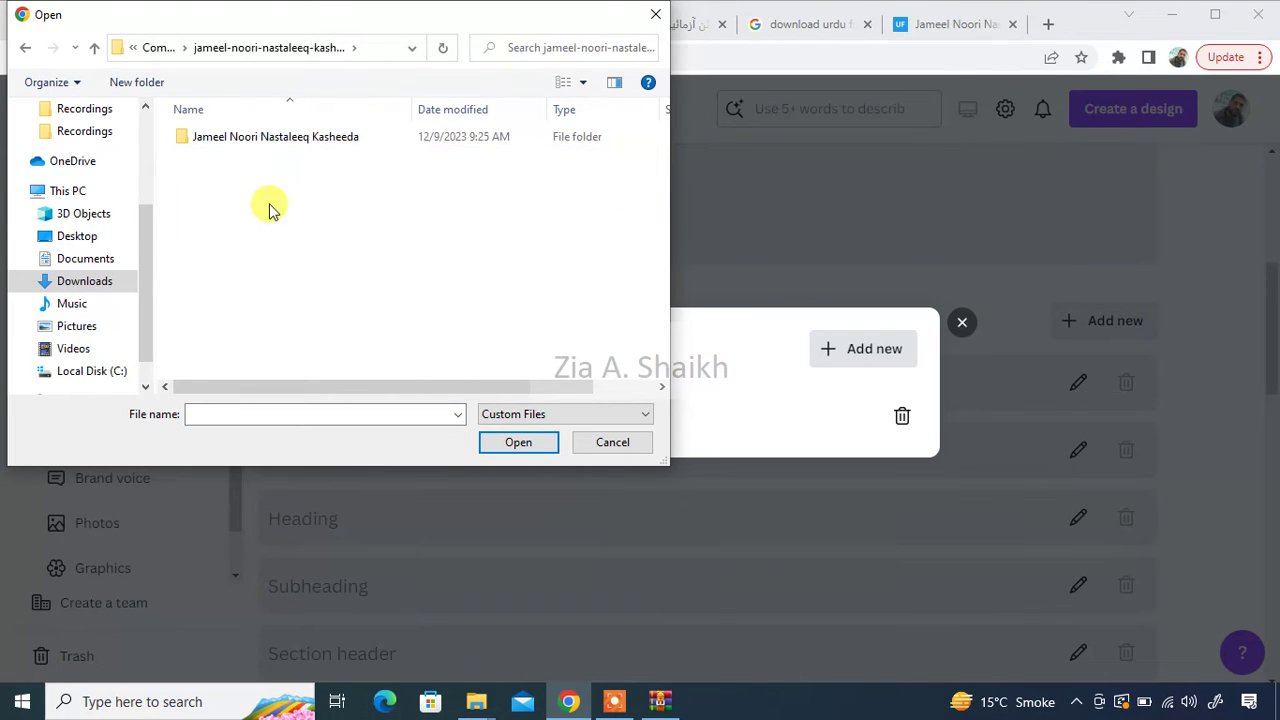
double_click(312, 142)
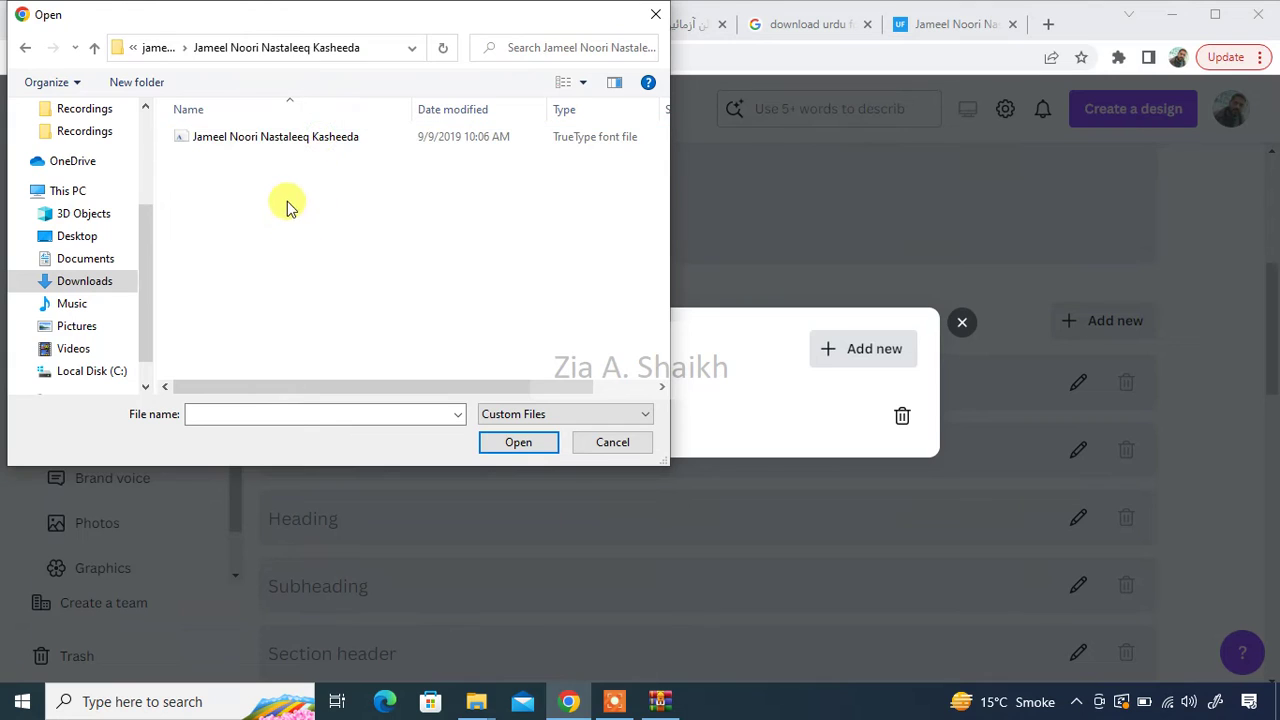
click(286, 139)
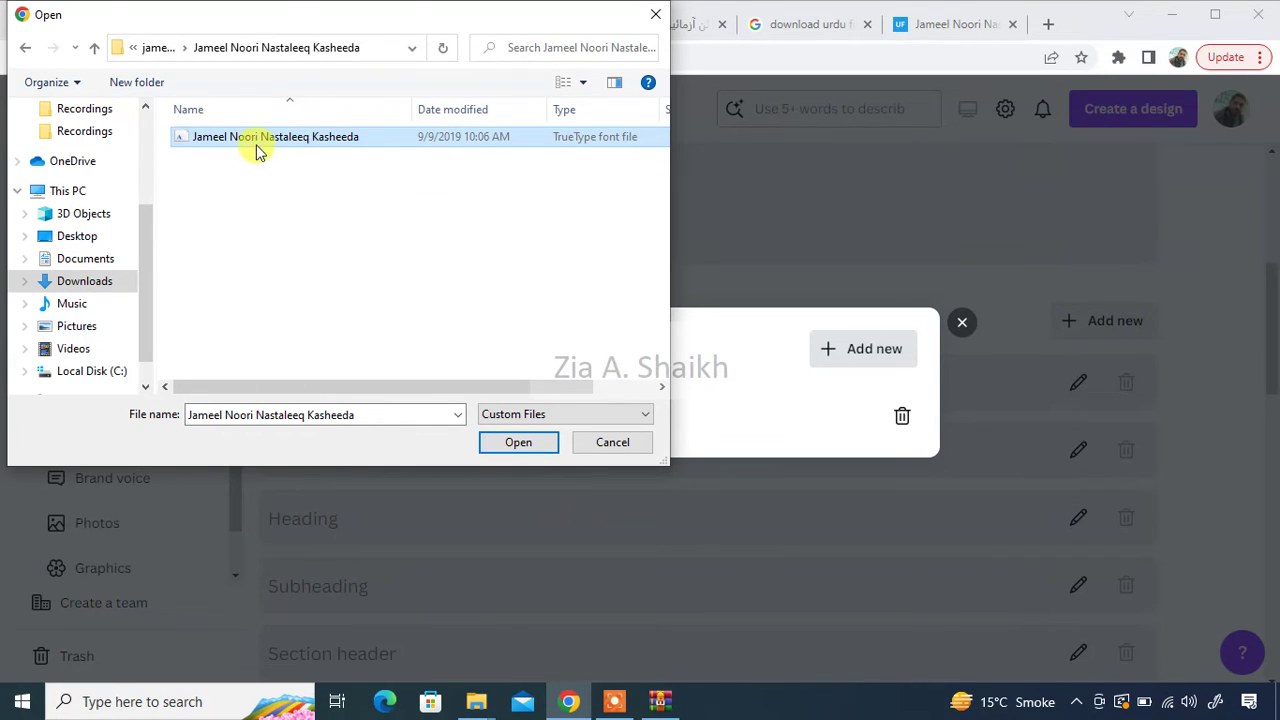
click(515, 443)
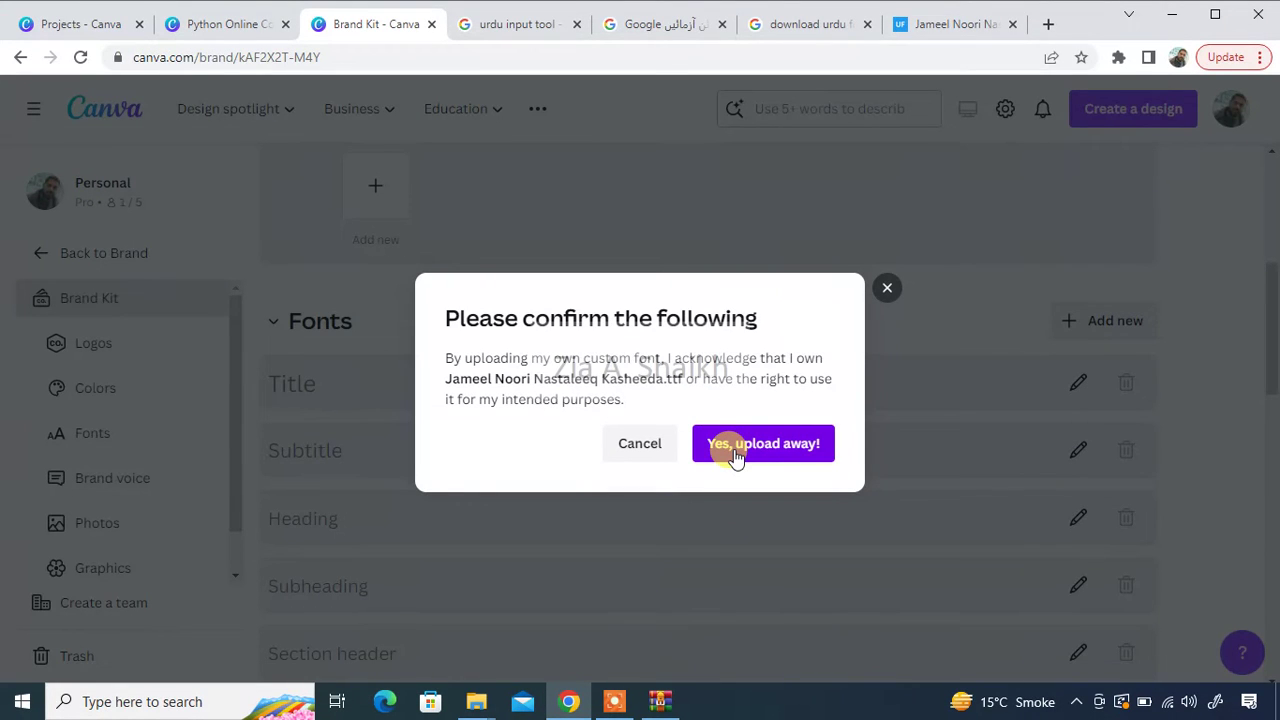
click(745, 452)
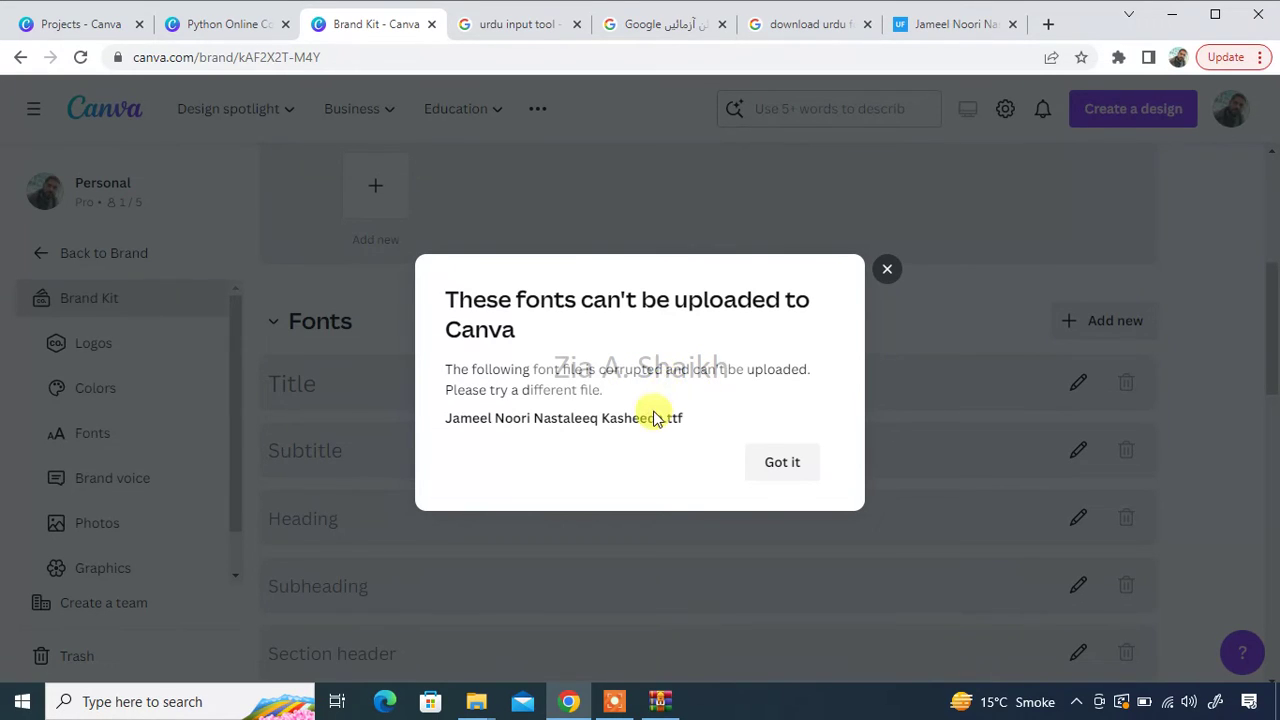
click(808, 458)
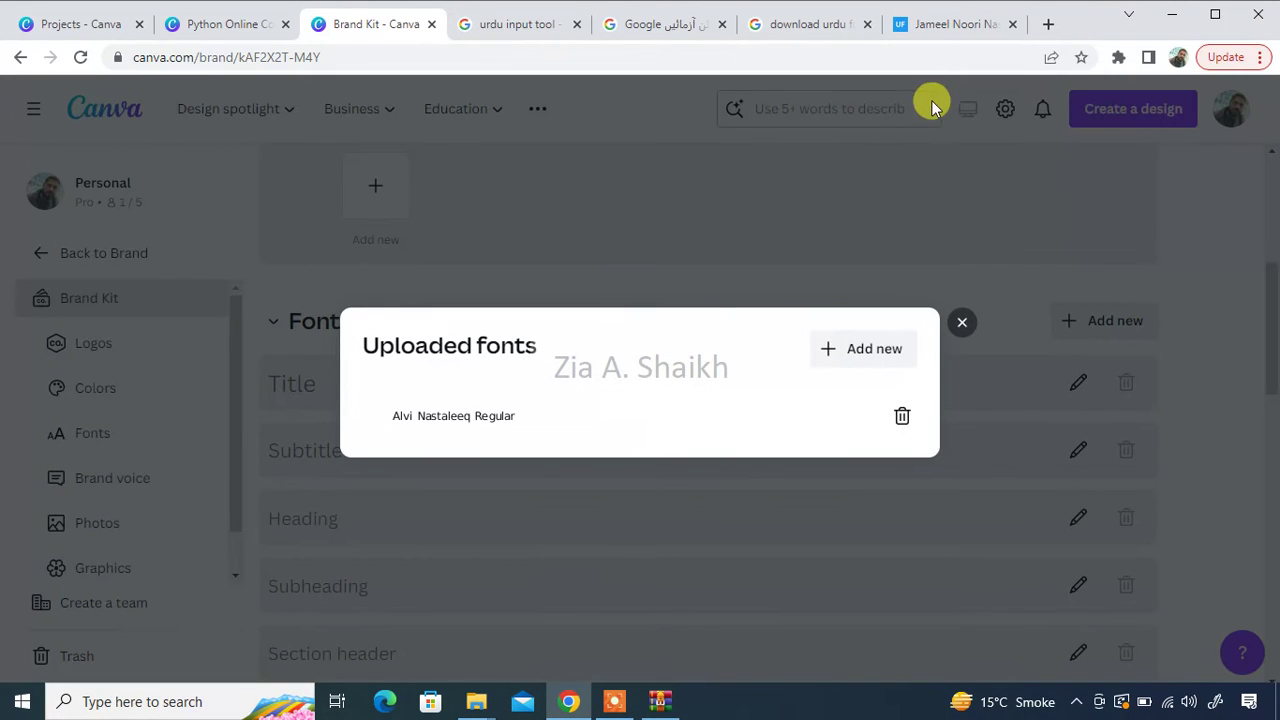
- Upload the Jameel Noori Nastaleeq Kasheeda TrueType file to the Brand Kit again and confirm the right to use it
click(871, 360)
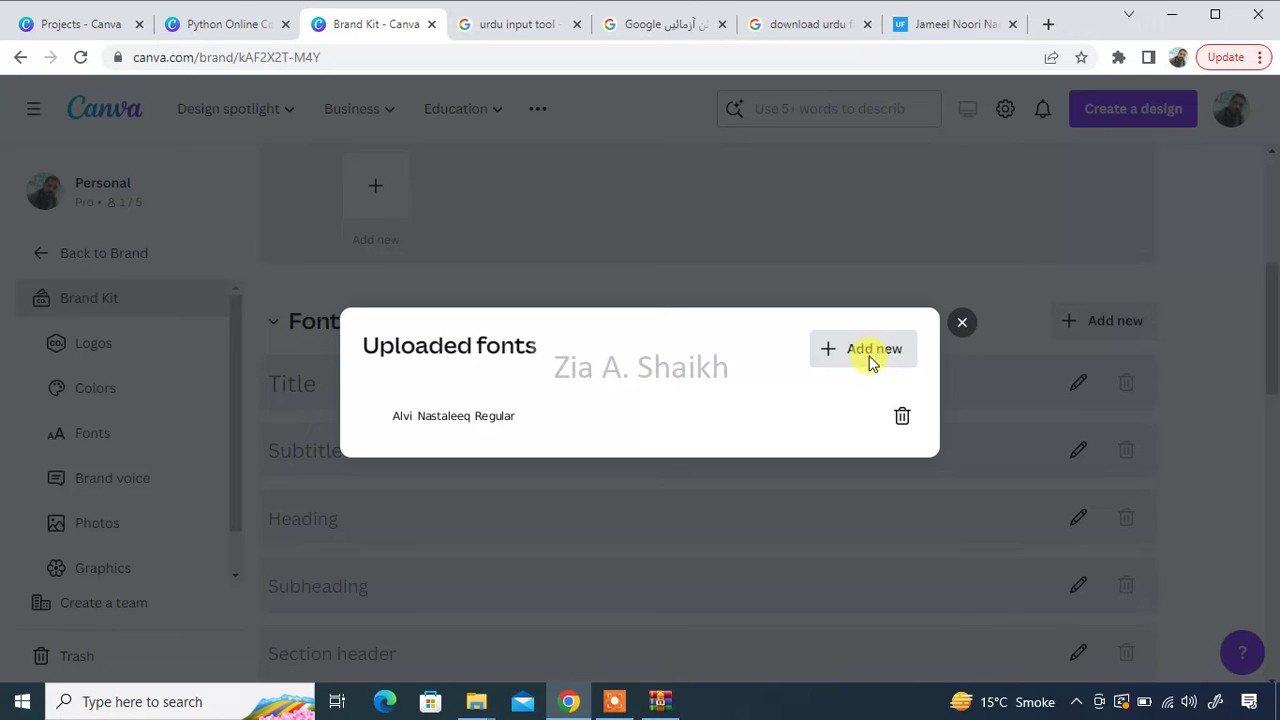
click(861, 360)
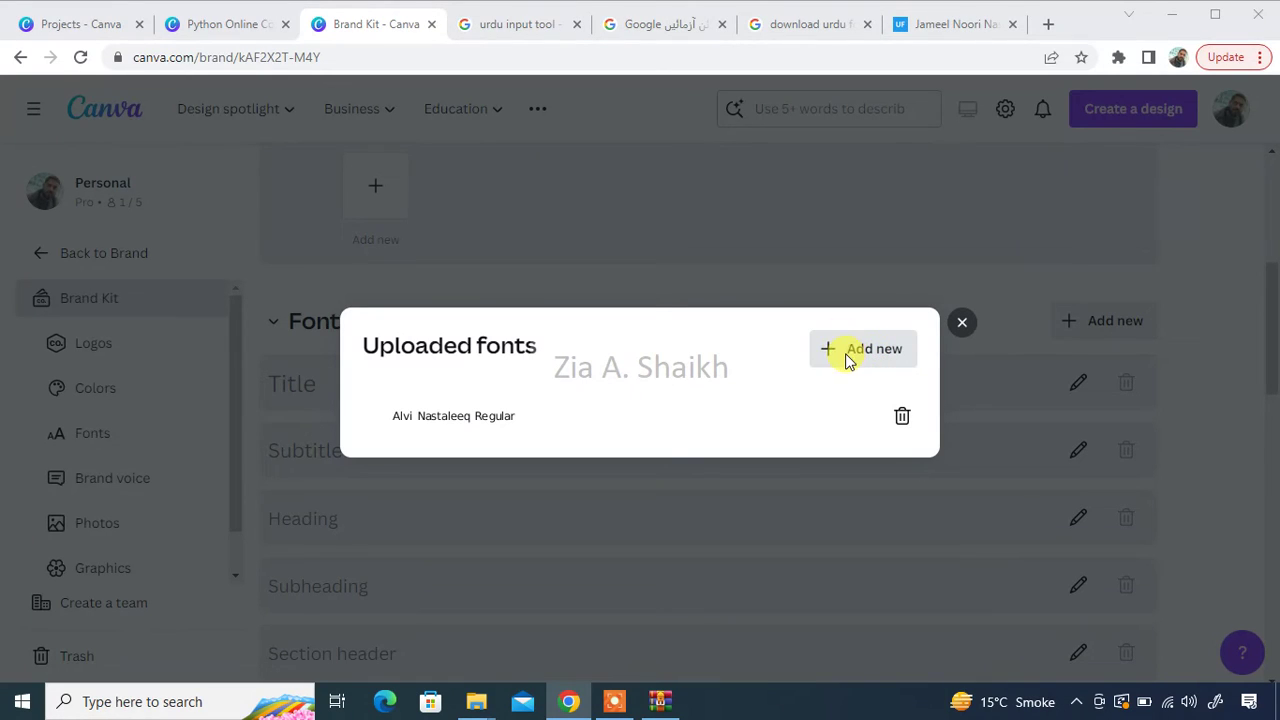
click(314, 138)
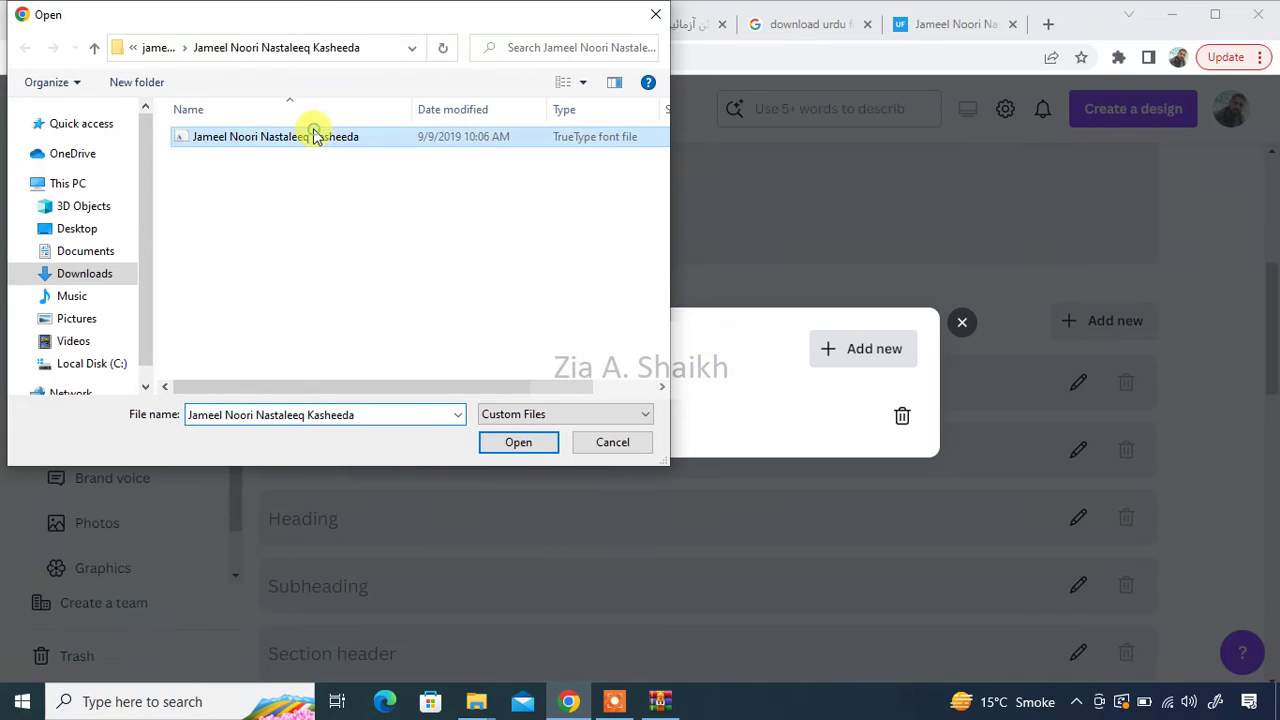
click(517, 443)
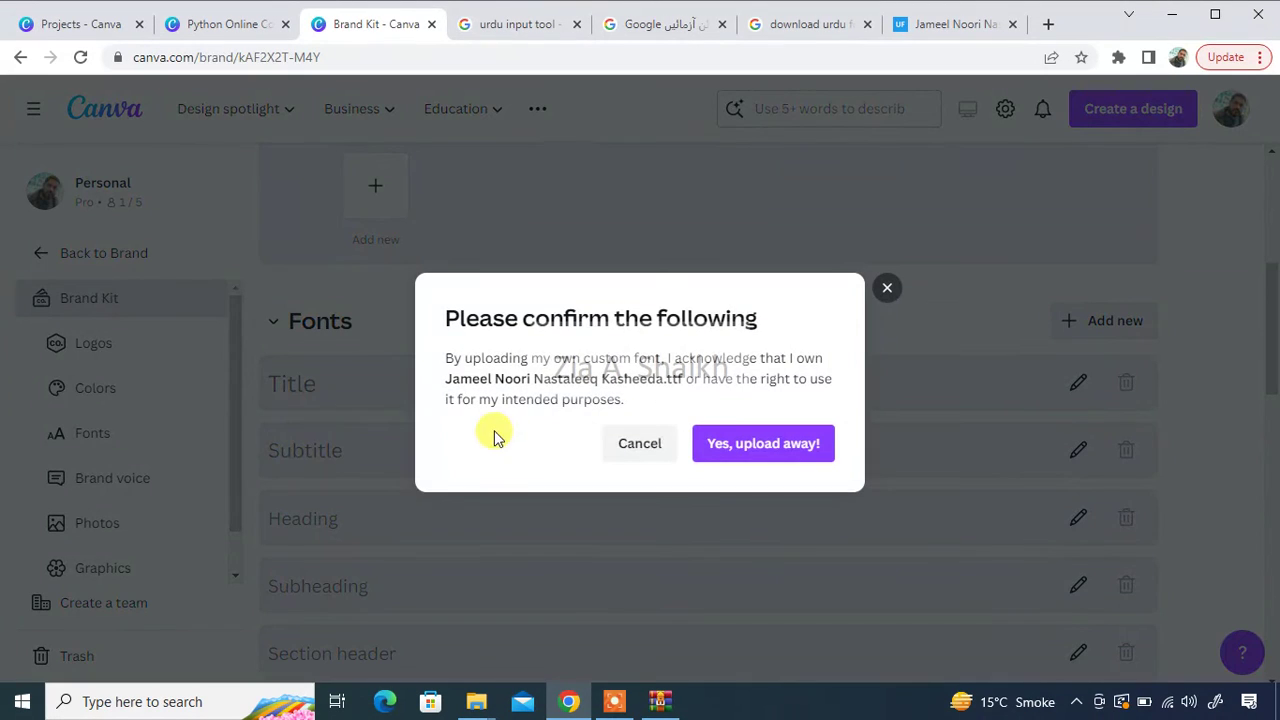
click(755, 447)
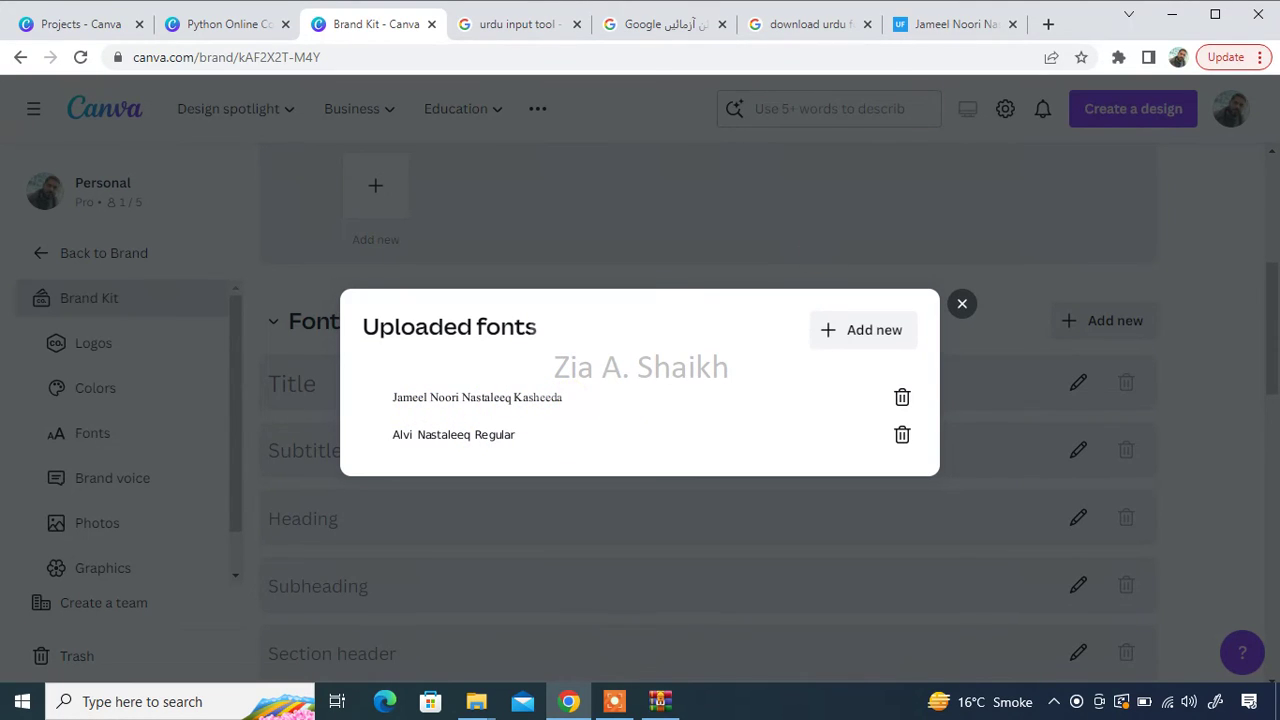
- Return to the urdufonts.net home page and look through the other downloadable Urdu fonts, down to Alvi Nastaleeq Regular
click(975, 25)
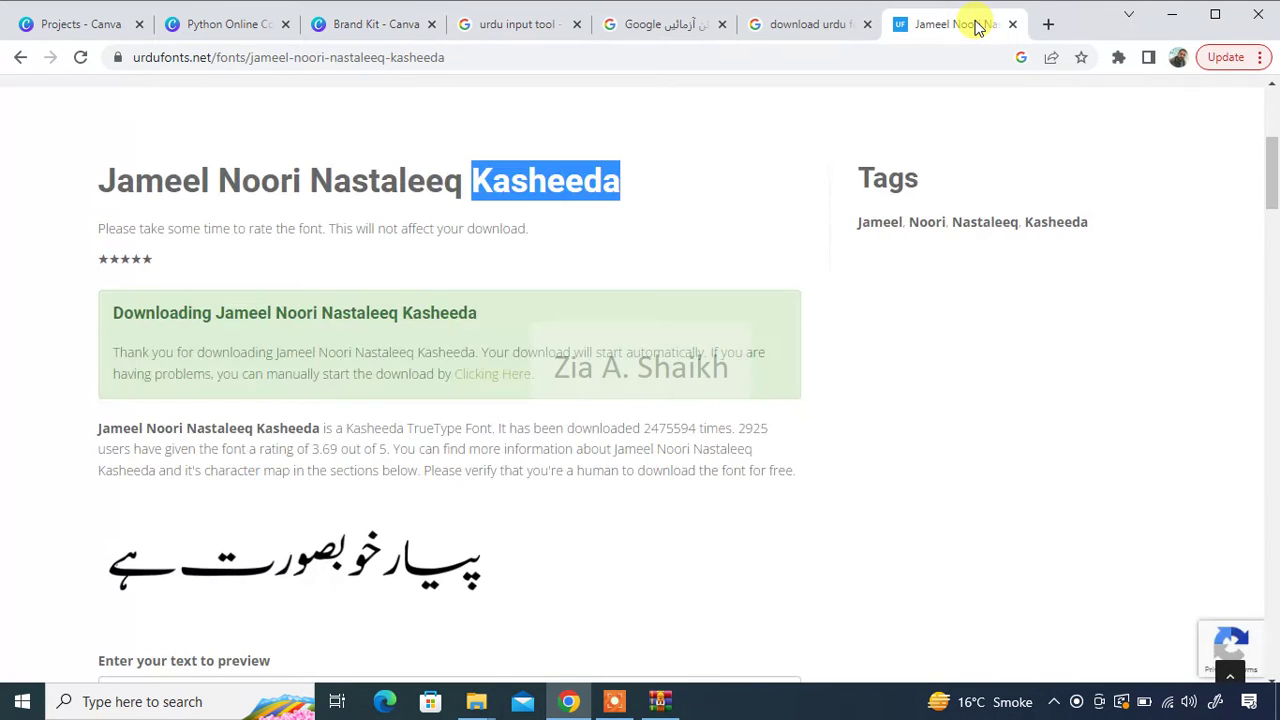
drag(1271, 162, 1273, 317)
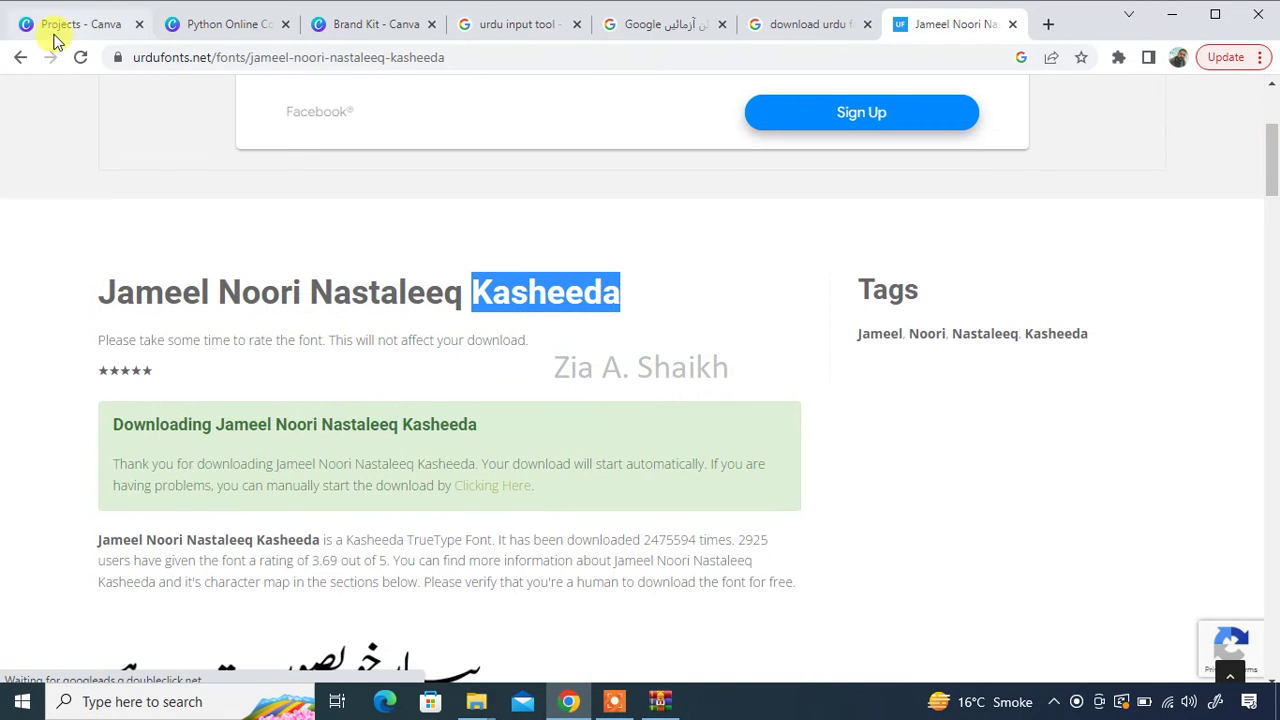
click(21, 60)
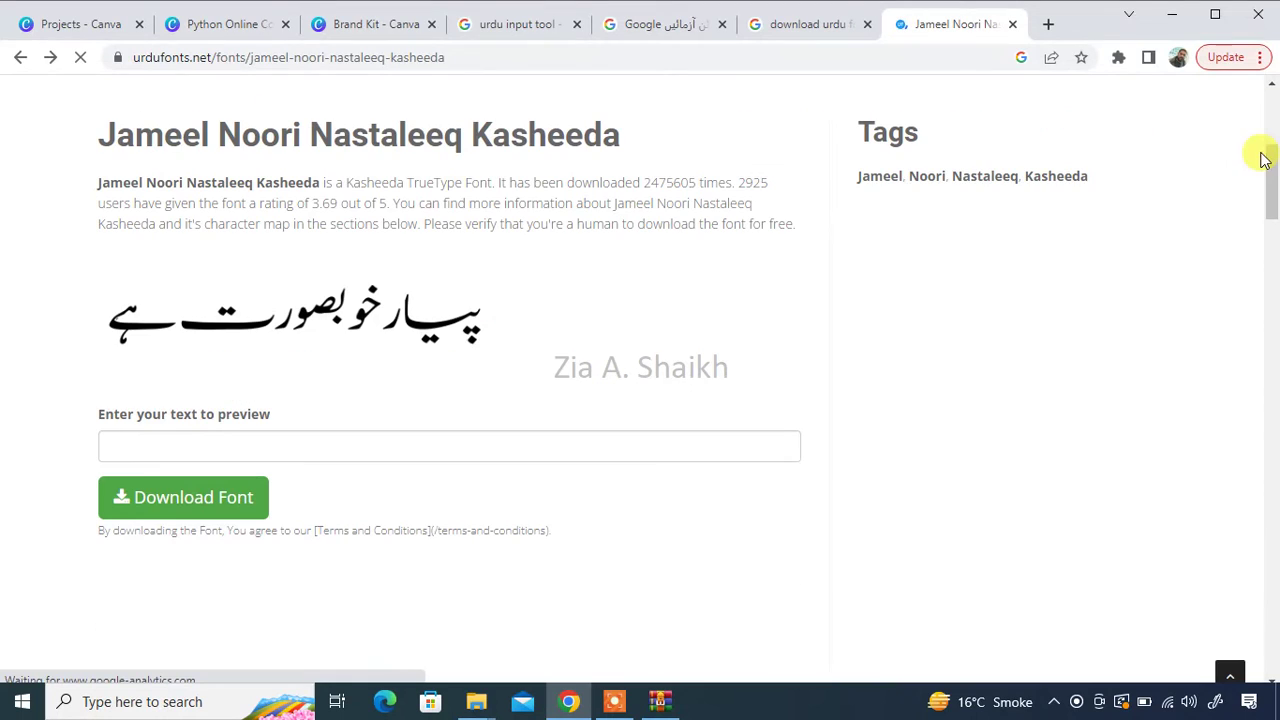
drag(1273, 160, 1271, 130)
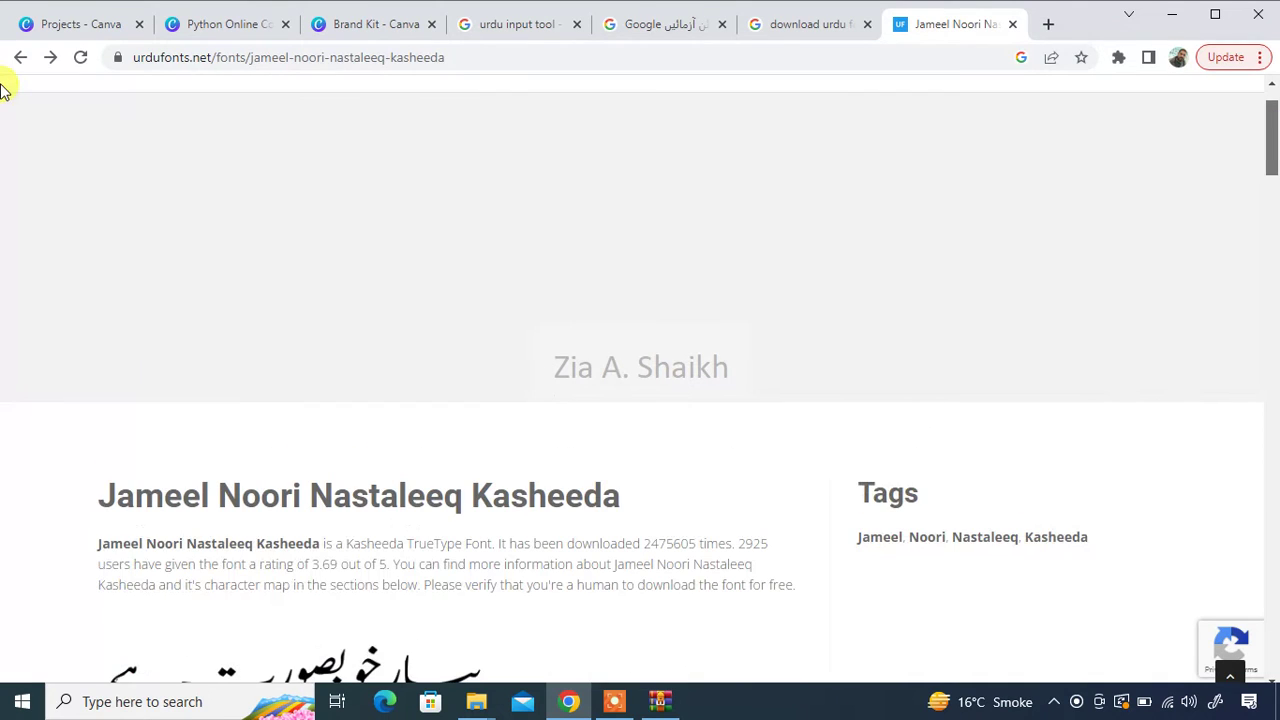
click(16, 55)
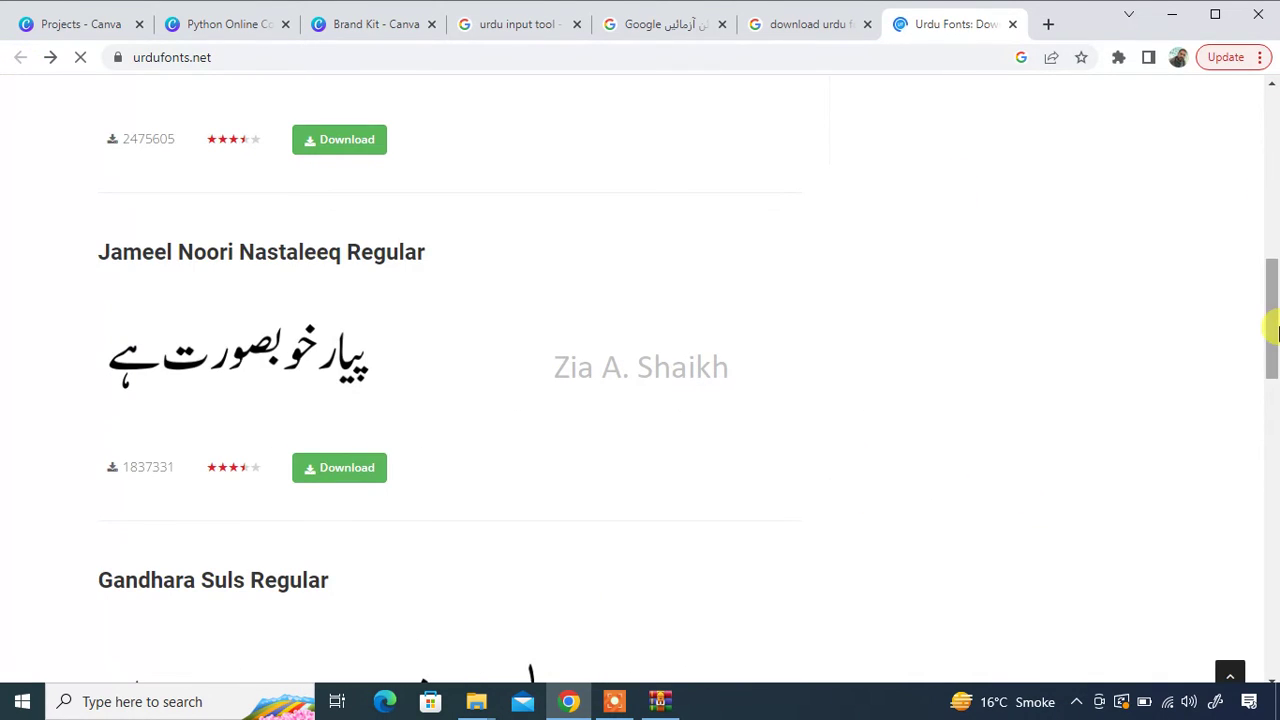
drag(1271, 320, 1270, 410)
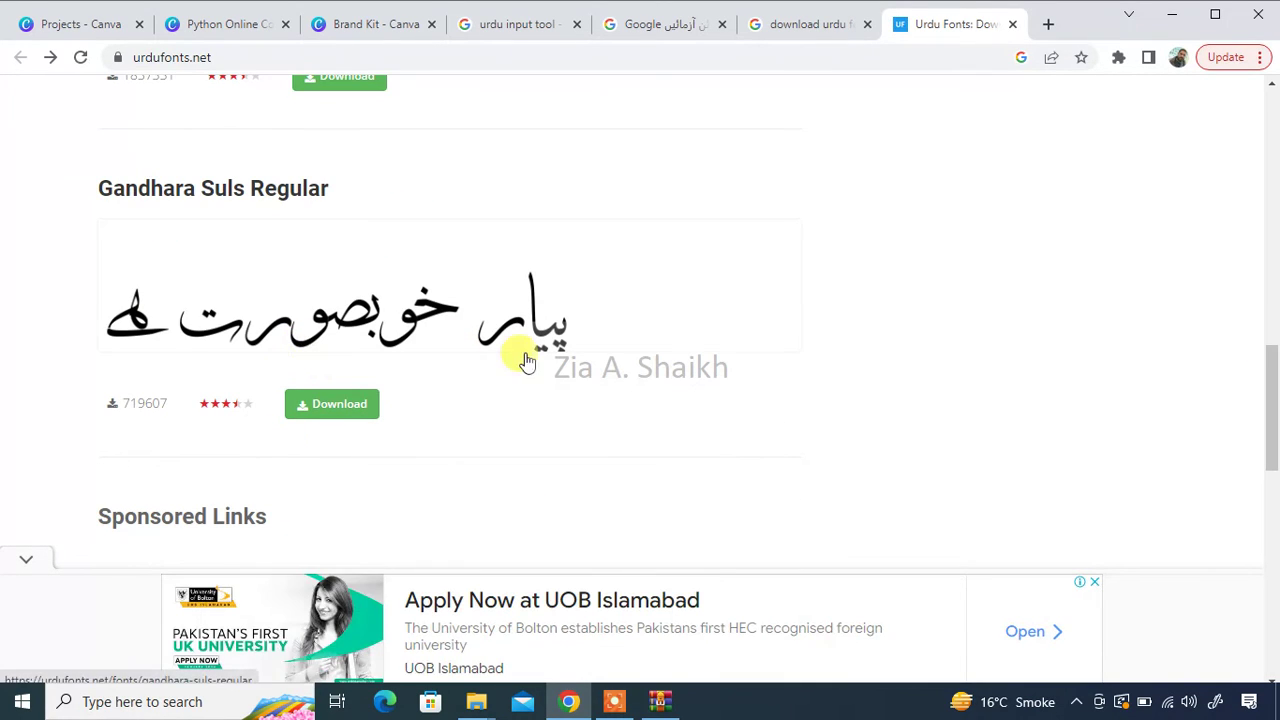
drag(1271, 414, 1272, 458)
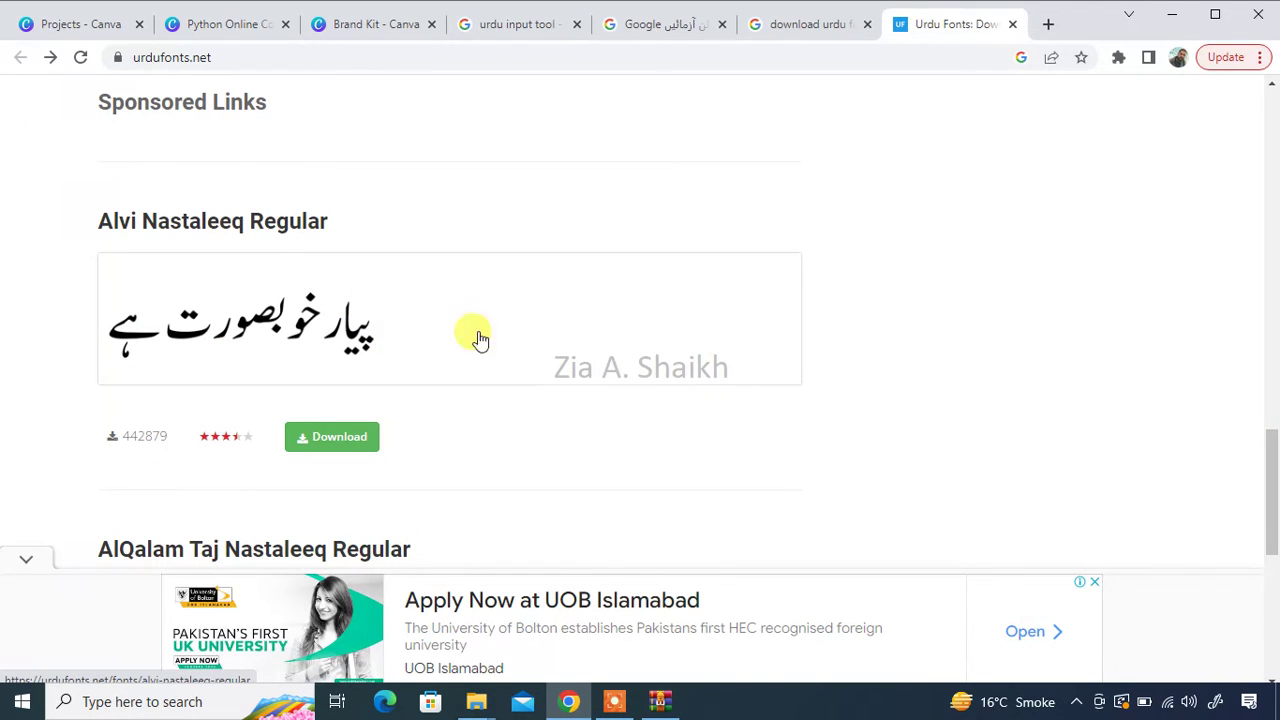
- Switch back to the Canva Brand Kit, close the uploaded fonts list and return to the Canva home page
click(366, 30)
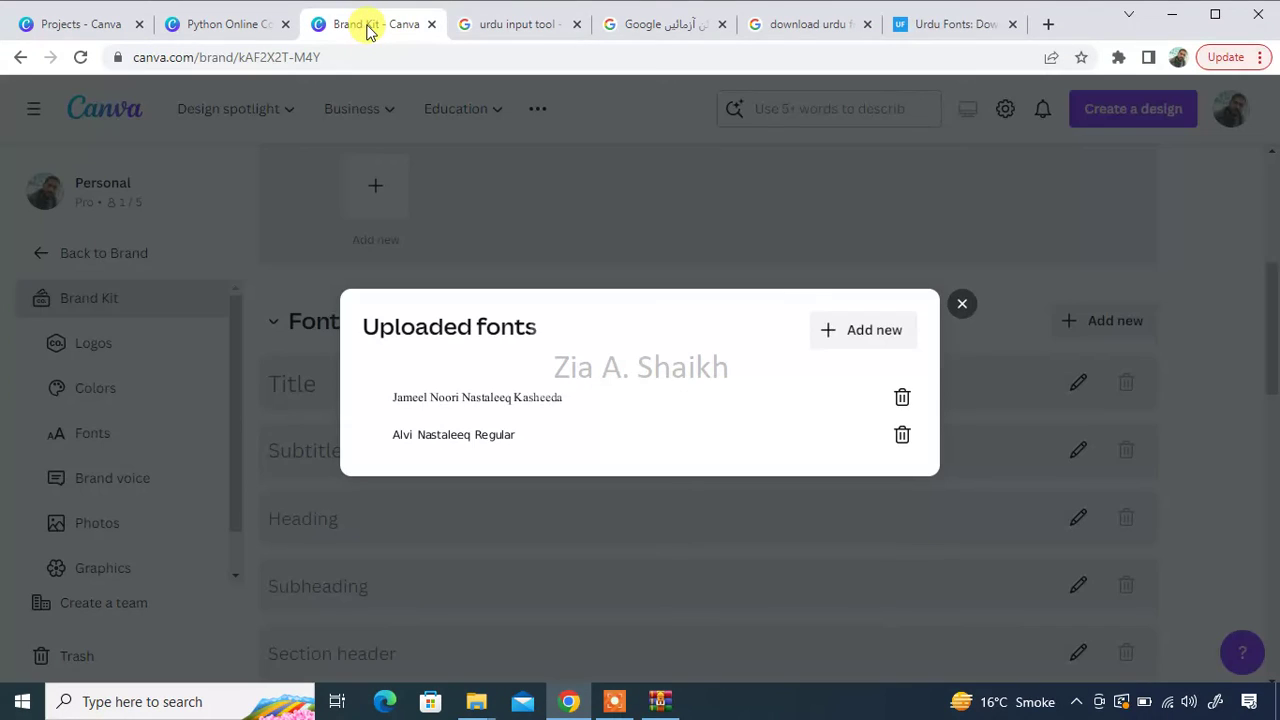
click(963, 303)
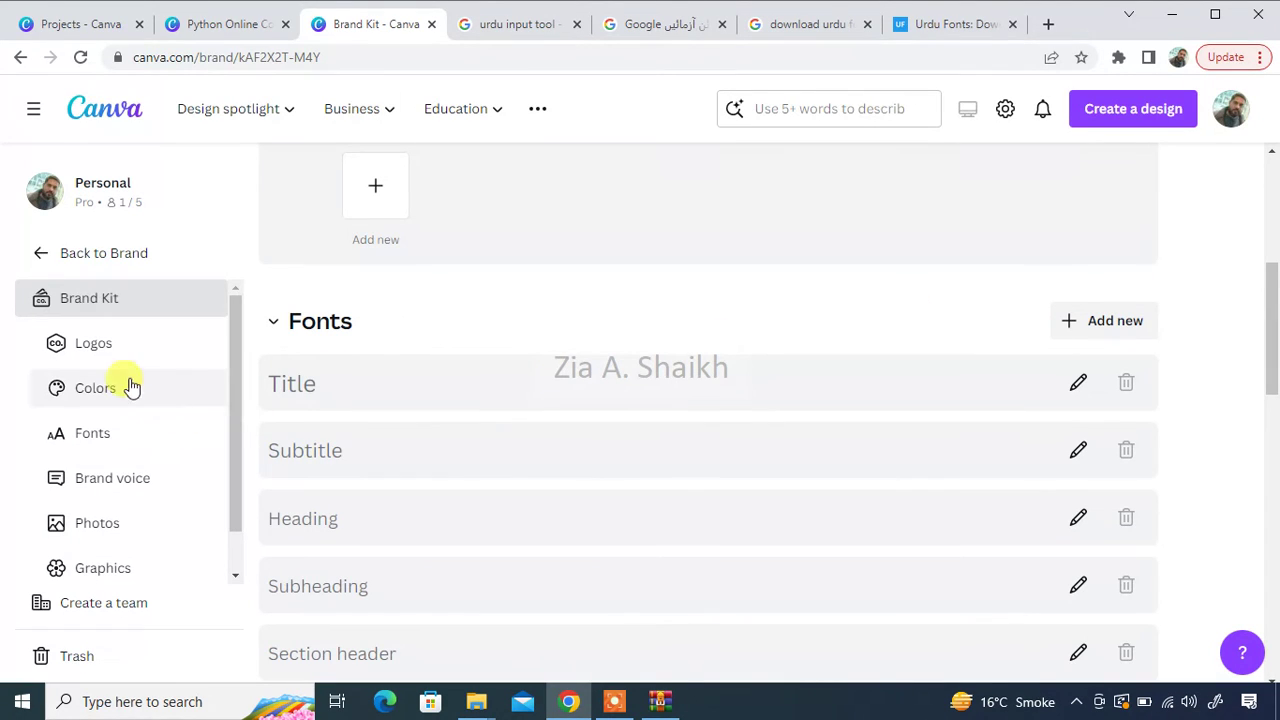
click(42, 255)
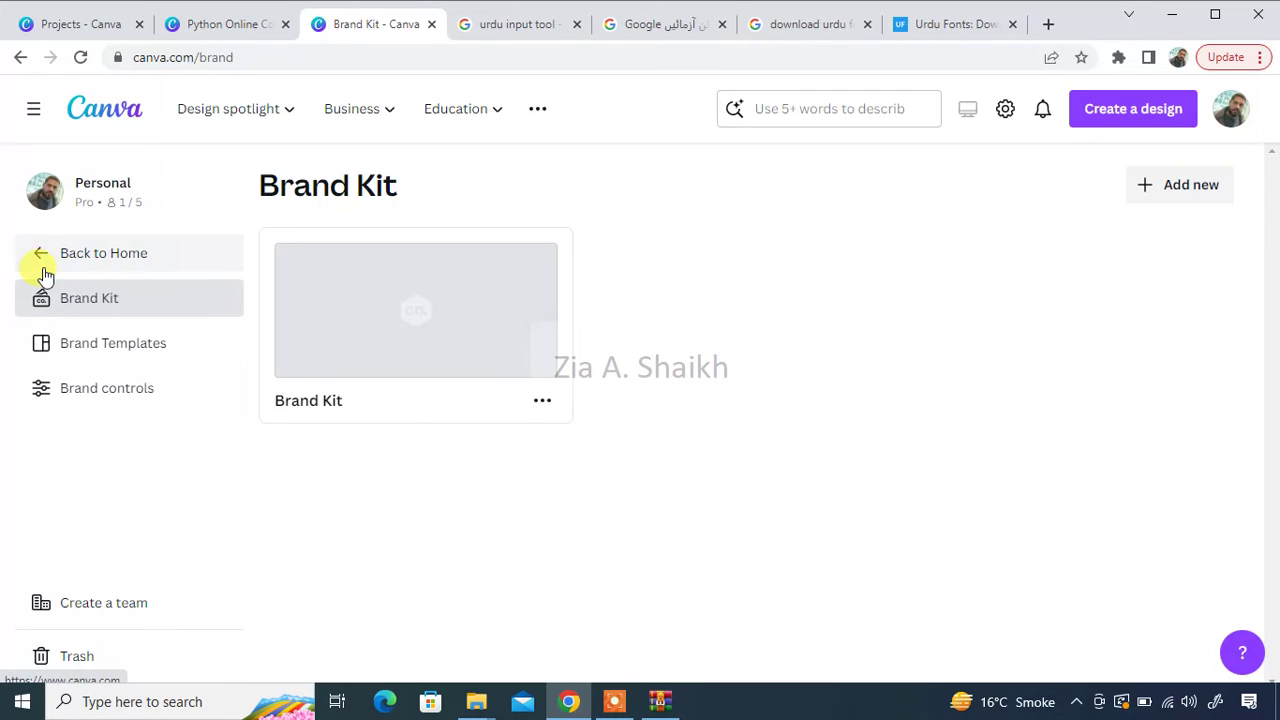
click(44, 265)
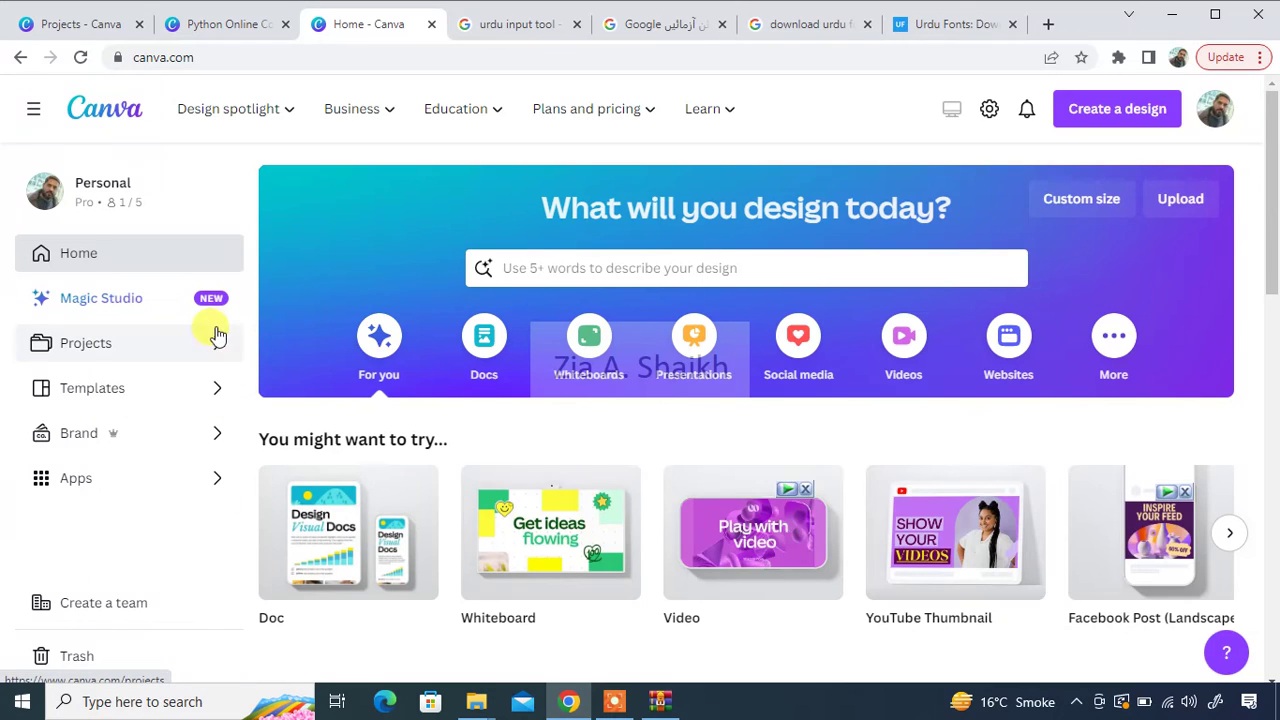
- Open the recent 100 x 50 px "Add a heading" design and bring up the font choices for its Urdu text
scroll(472, 405, down, 3)
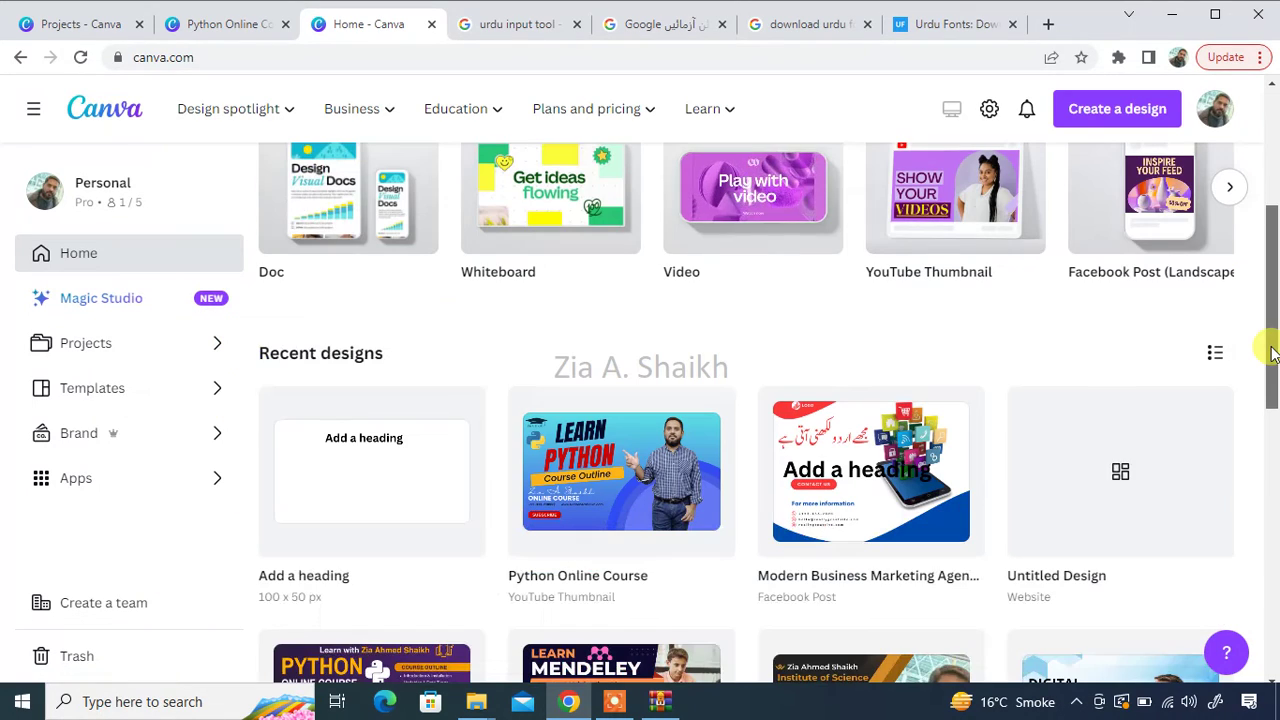
click(337, 466)
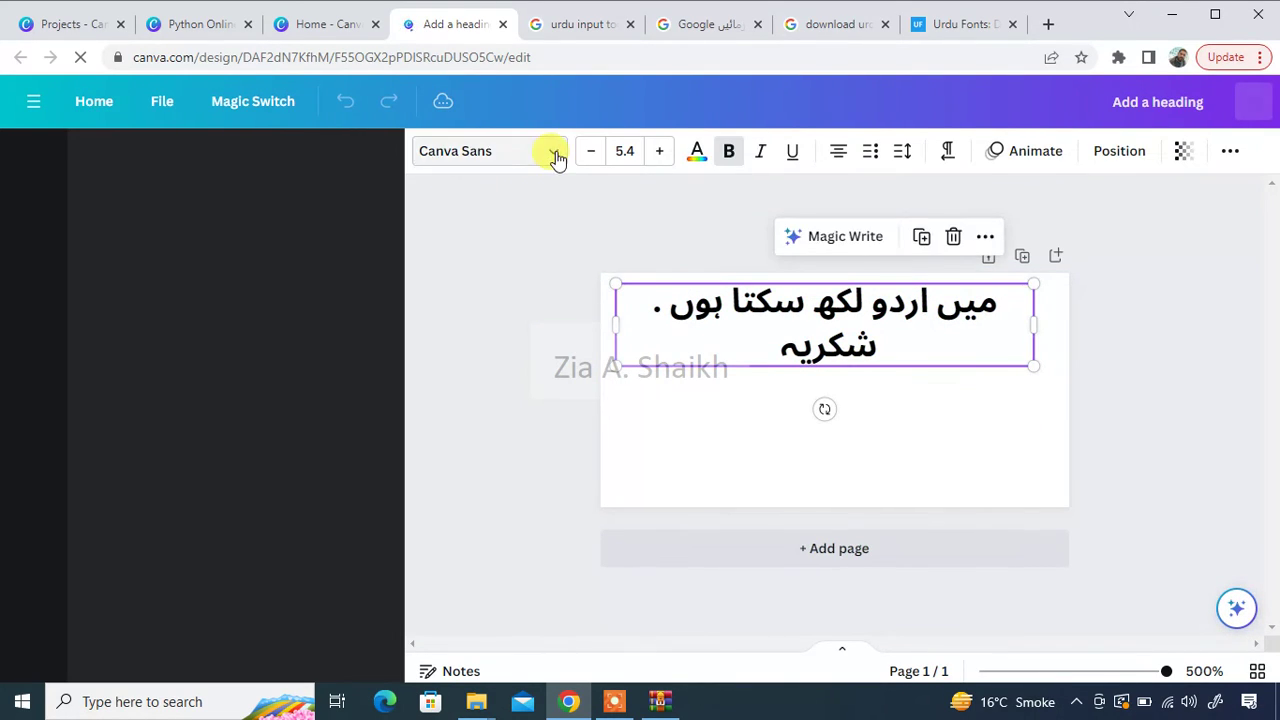
click(535, 160)
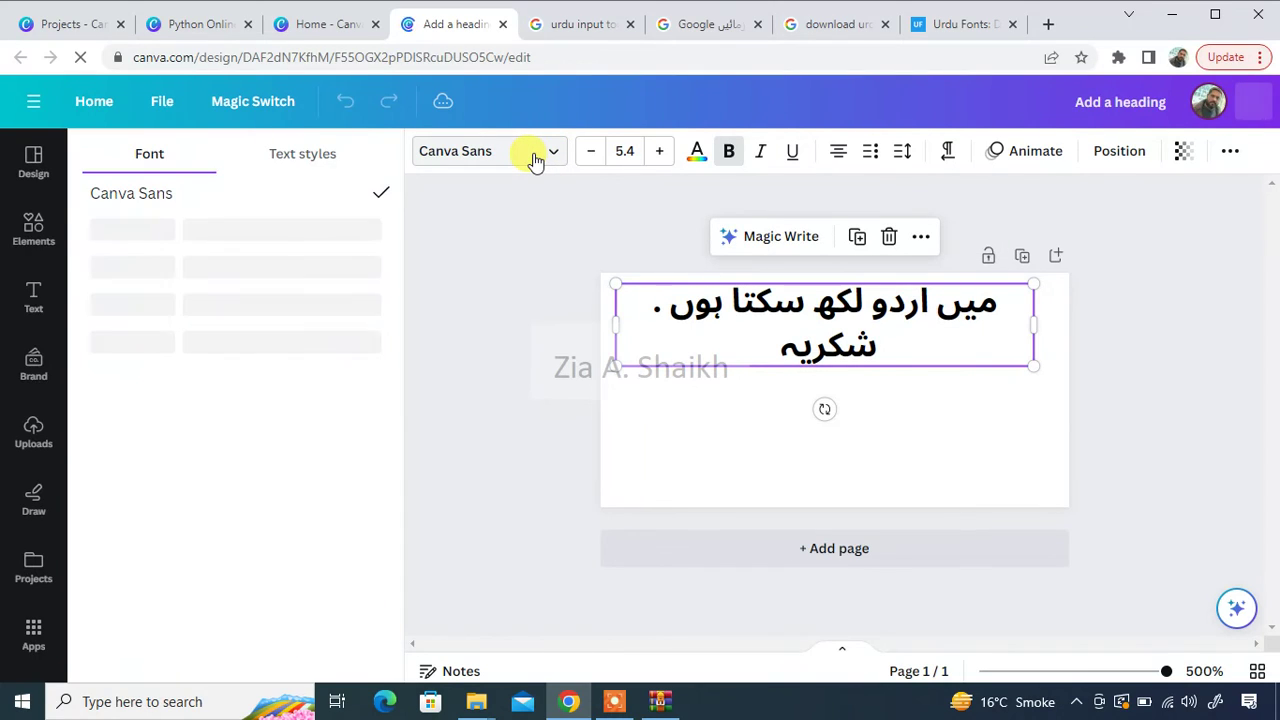